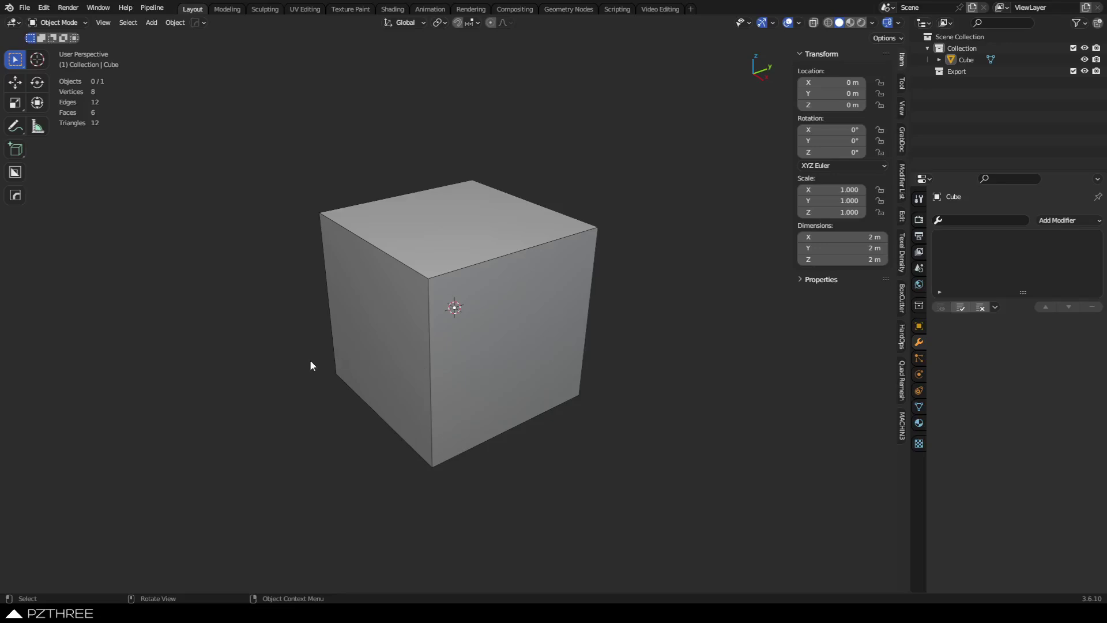
Open Preferences on the Add-ons tab with Enabled Add-ons Only ticked
left_click(44, 7)
left_click(122, 173)
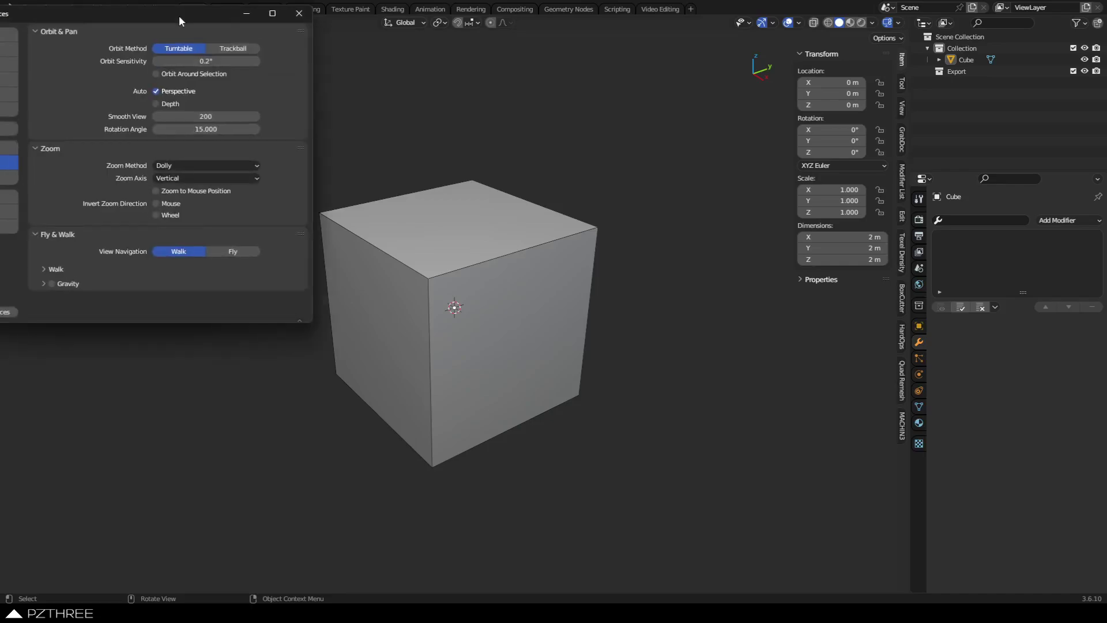
left_click(136, 183)
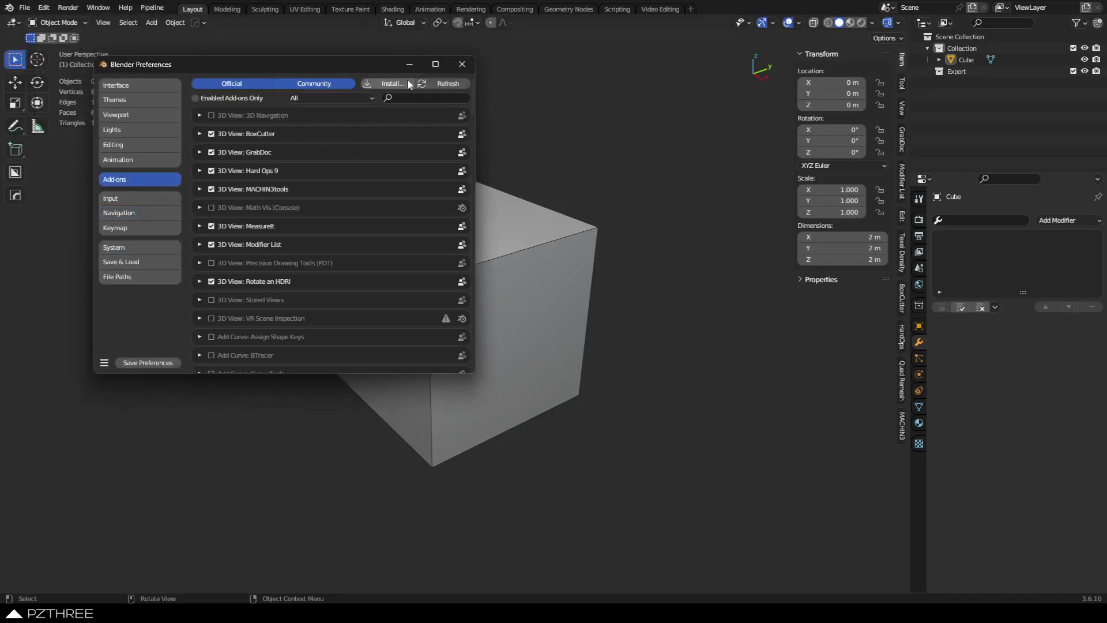
left_click(228, 98)
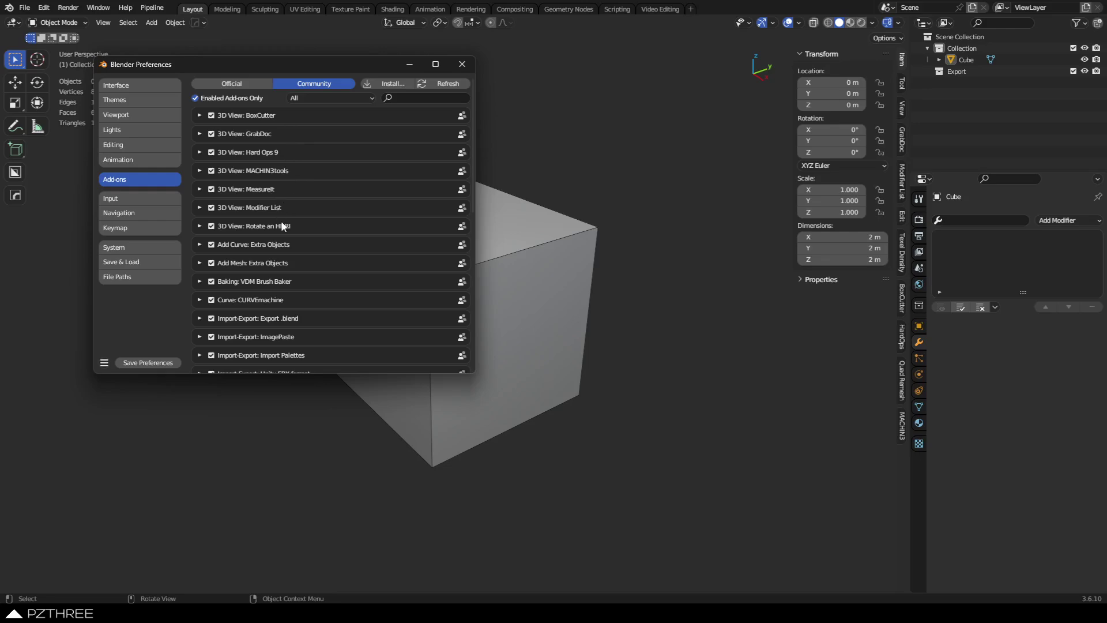
scroll(300, 213, "down", 1)
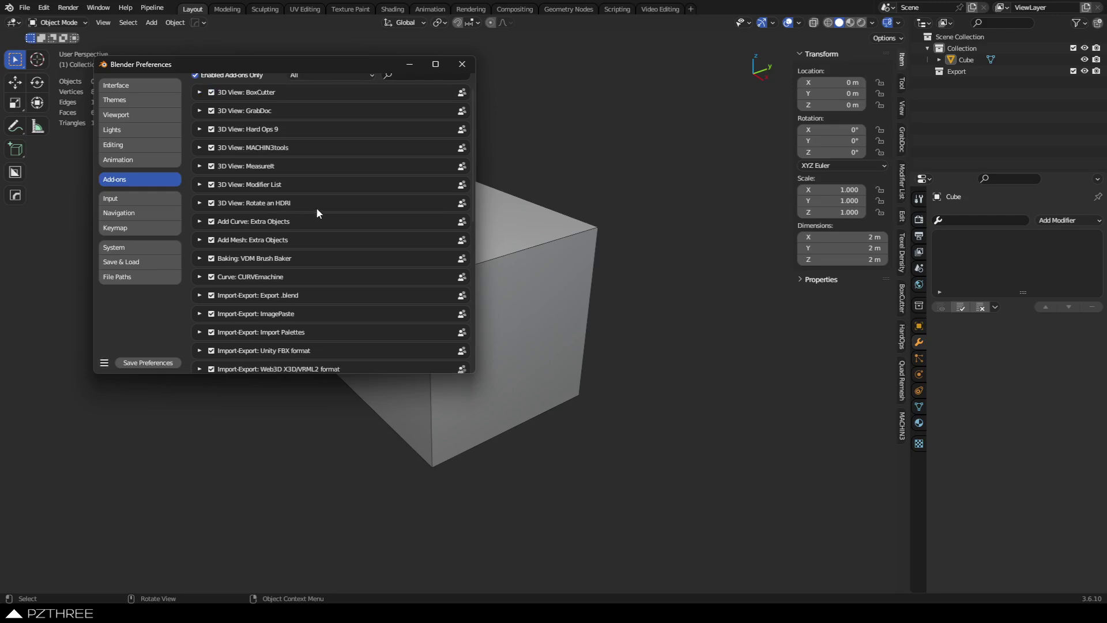
scroll(297, 218, "down", 1)
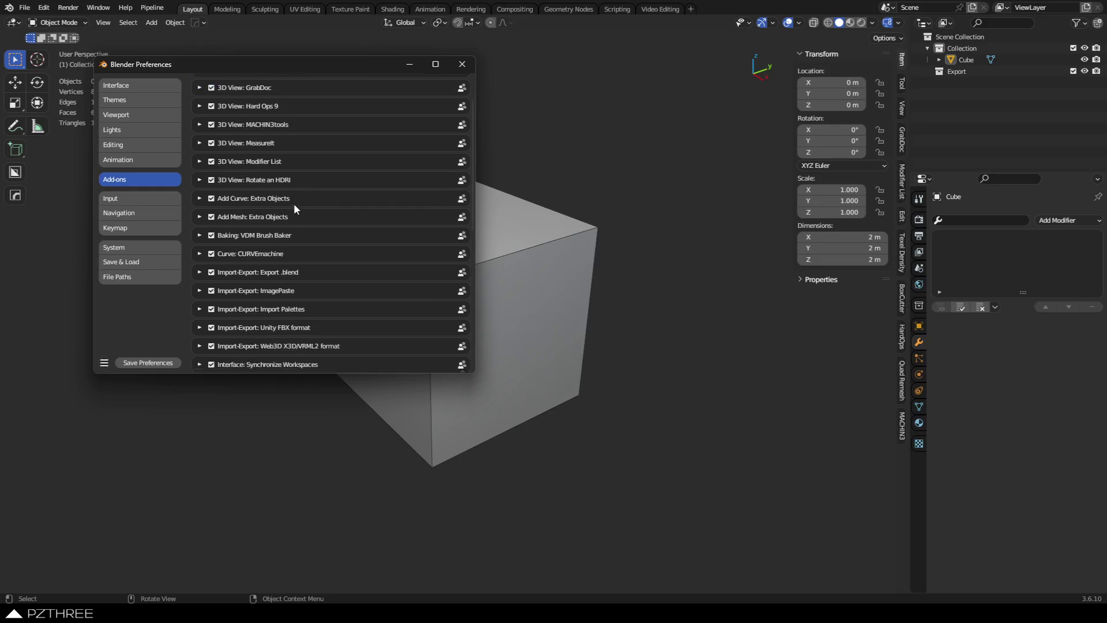
scroll(289, 215, "down", 1)
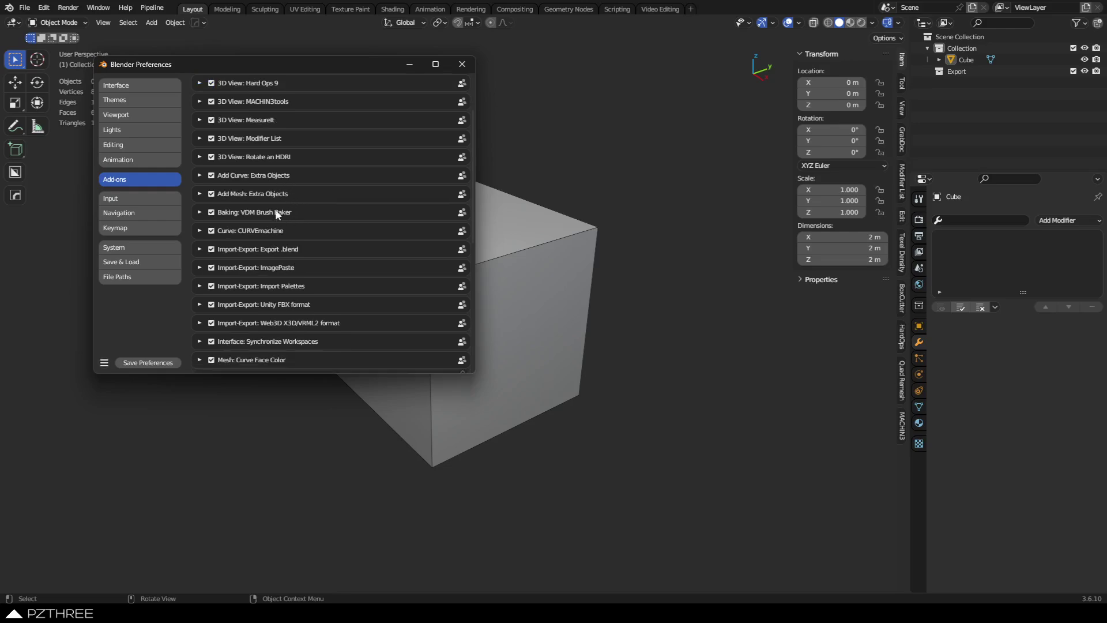
scroll(289, 216, "down", 1)
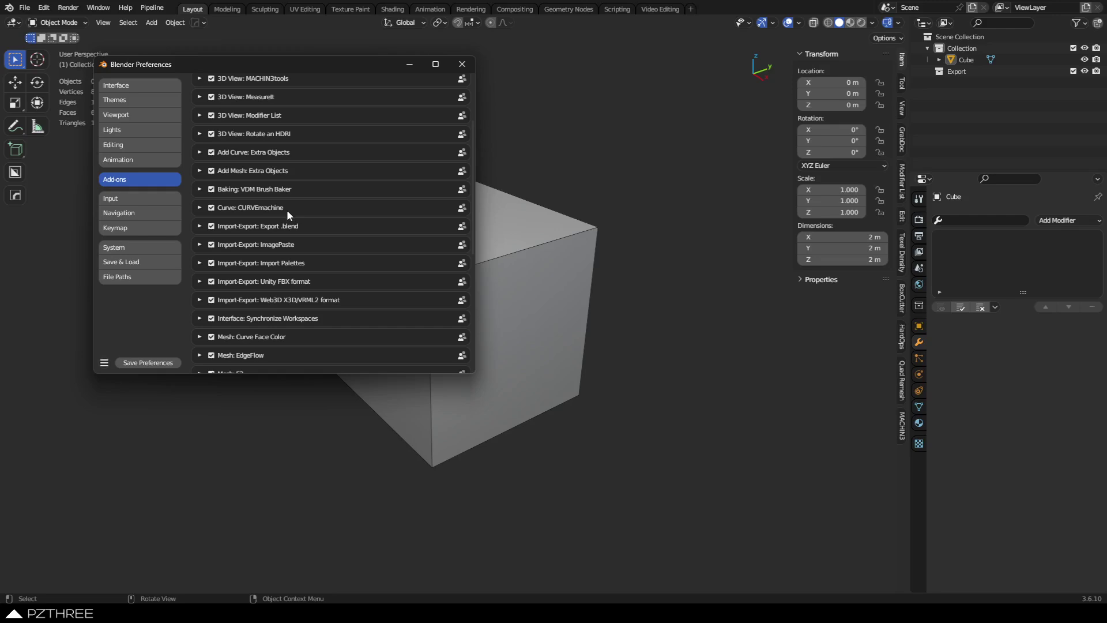
scroll(287, 211, "down", 1)
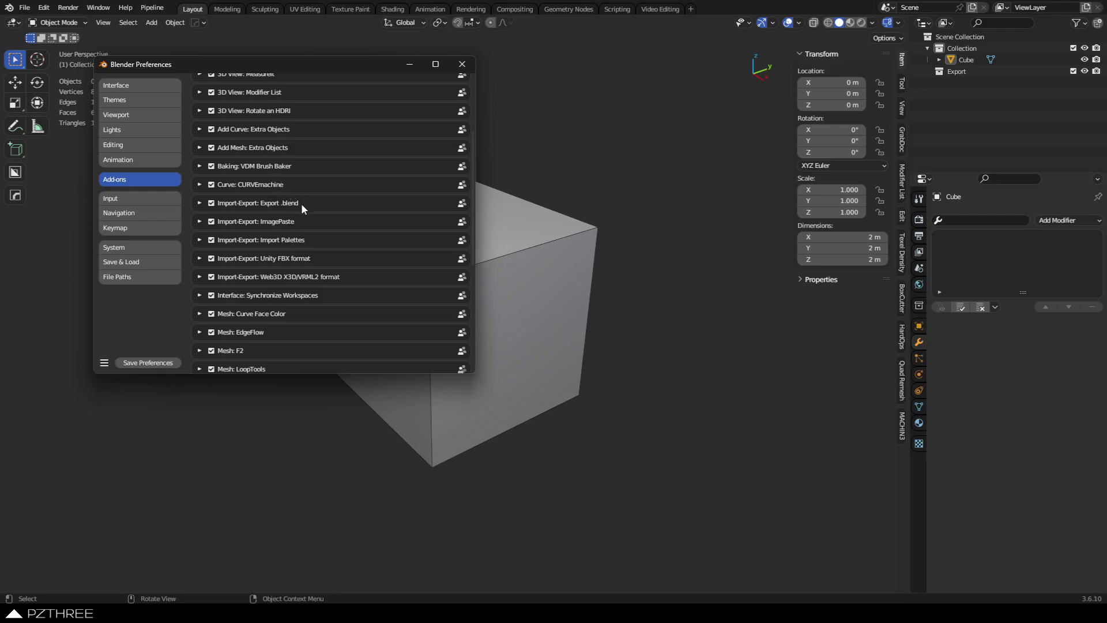
scroll(300, 203, "down", 1)
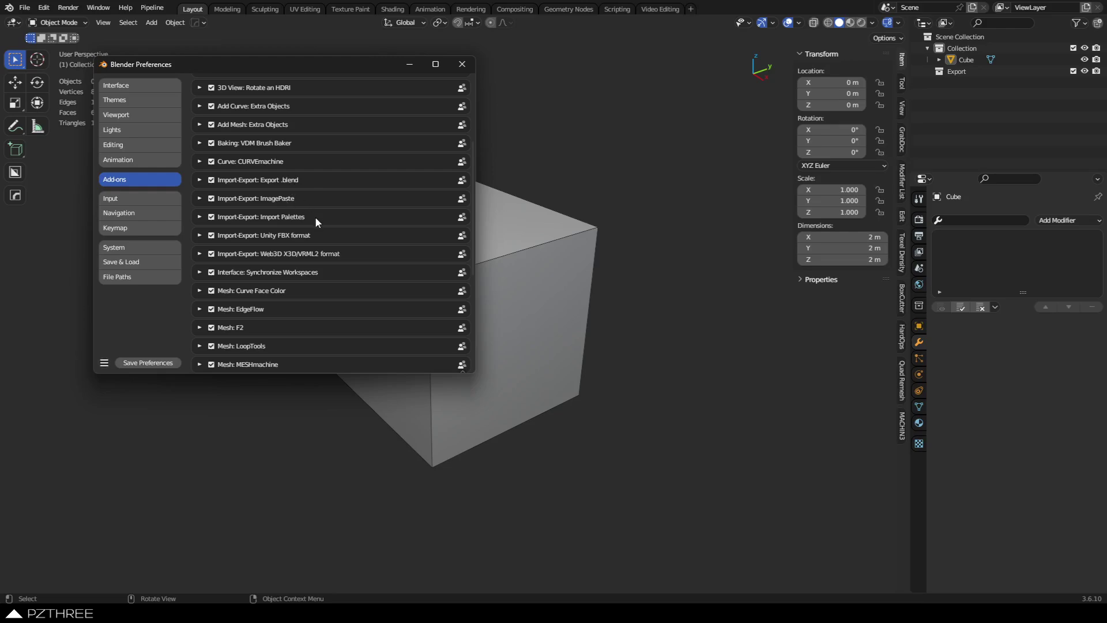
scroll(302, 216, "down", 1)
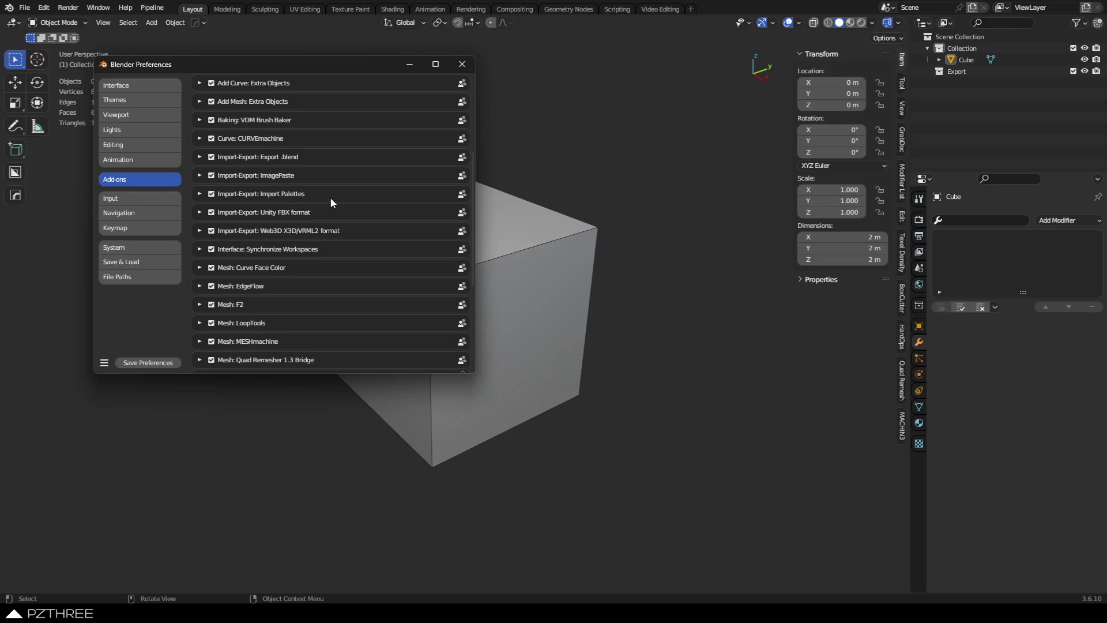
scroll(330, 202, "down", 1)
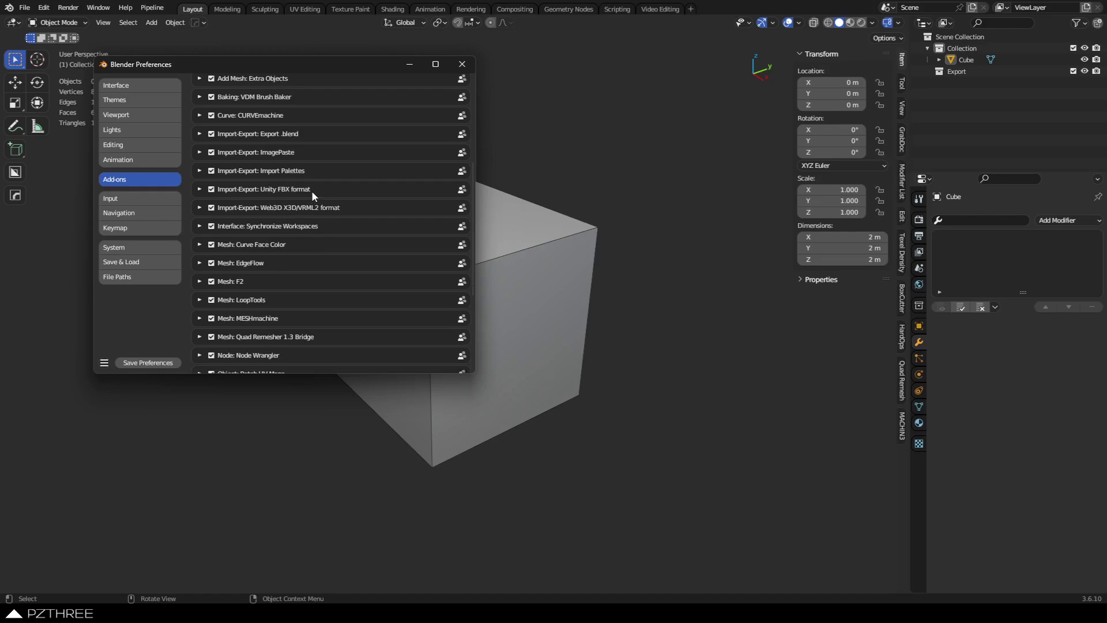
scroll(311, 194, "down", 1)
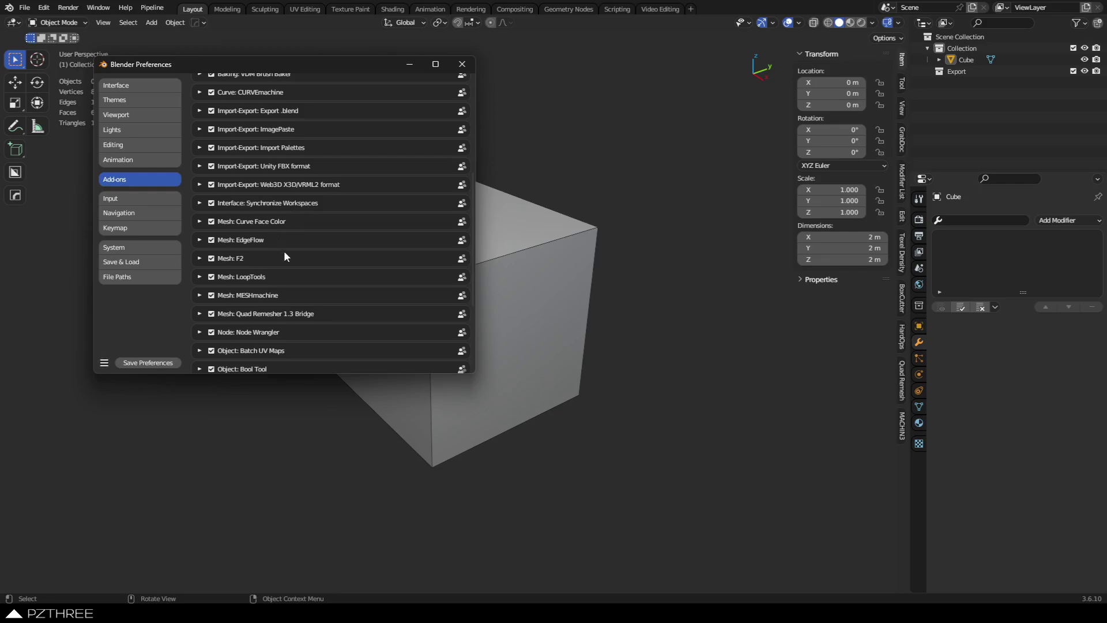
scroll(279, 244, "down", 1)
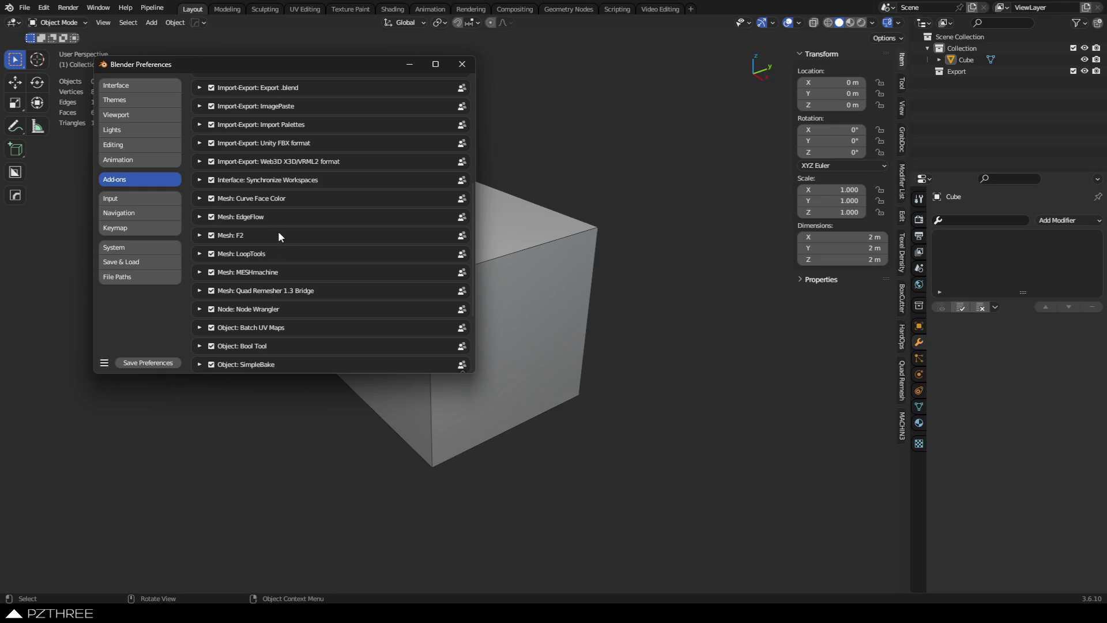
scroll(278, 230, "down", 1)
scroll(294, 220, "down", 1)
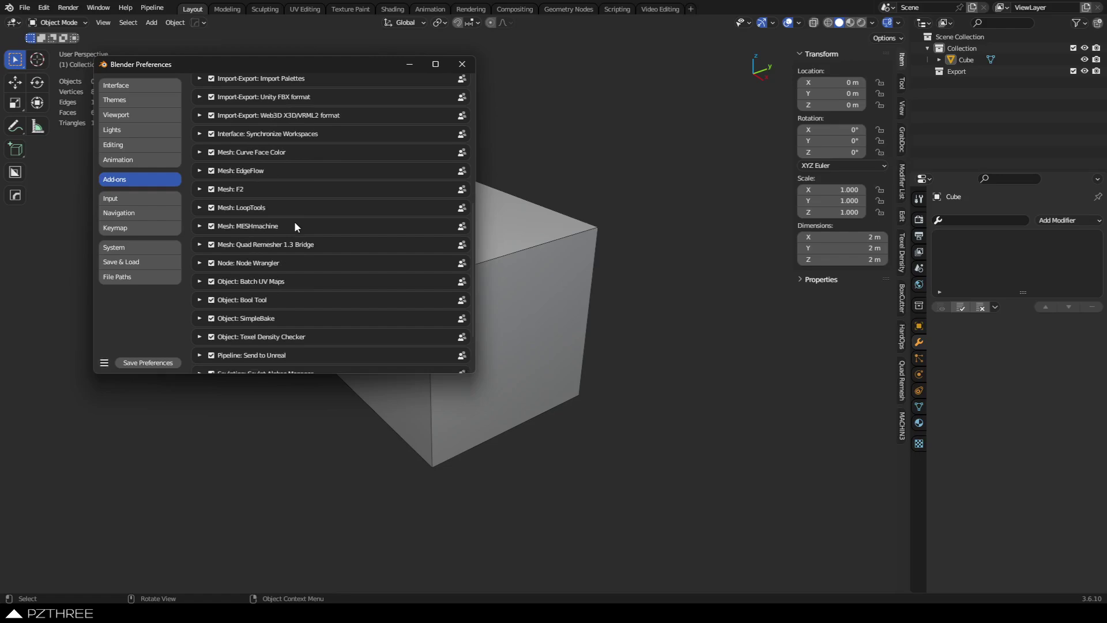
scroll(264, 203, "down", 1)
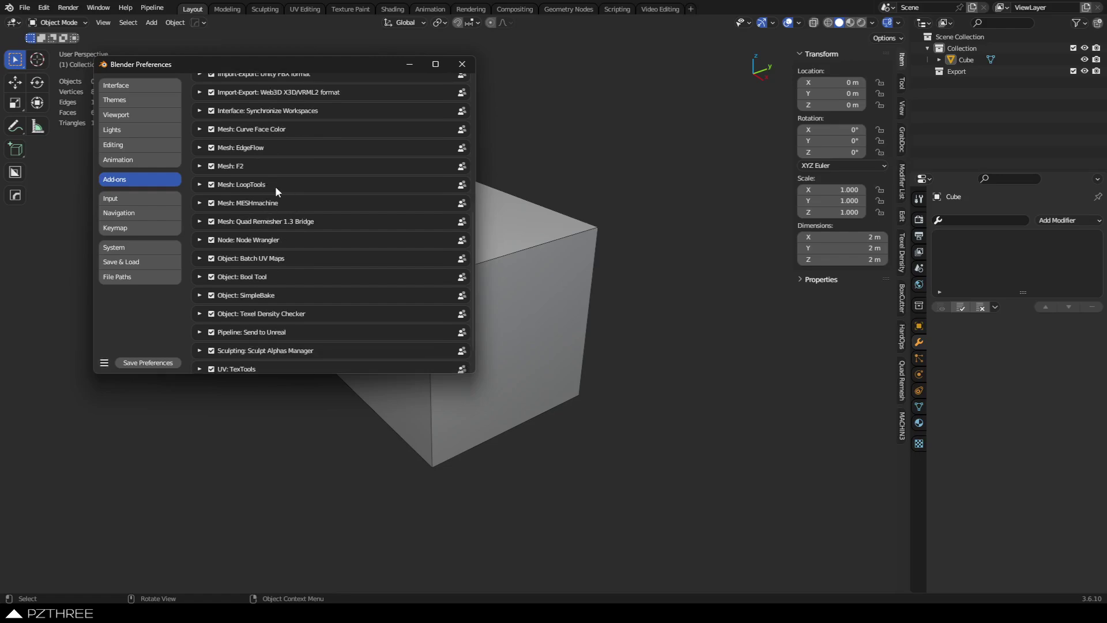
scroll(283, 193, "down", 1)
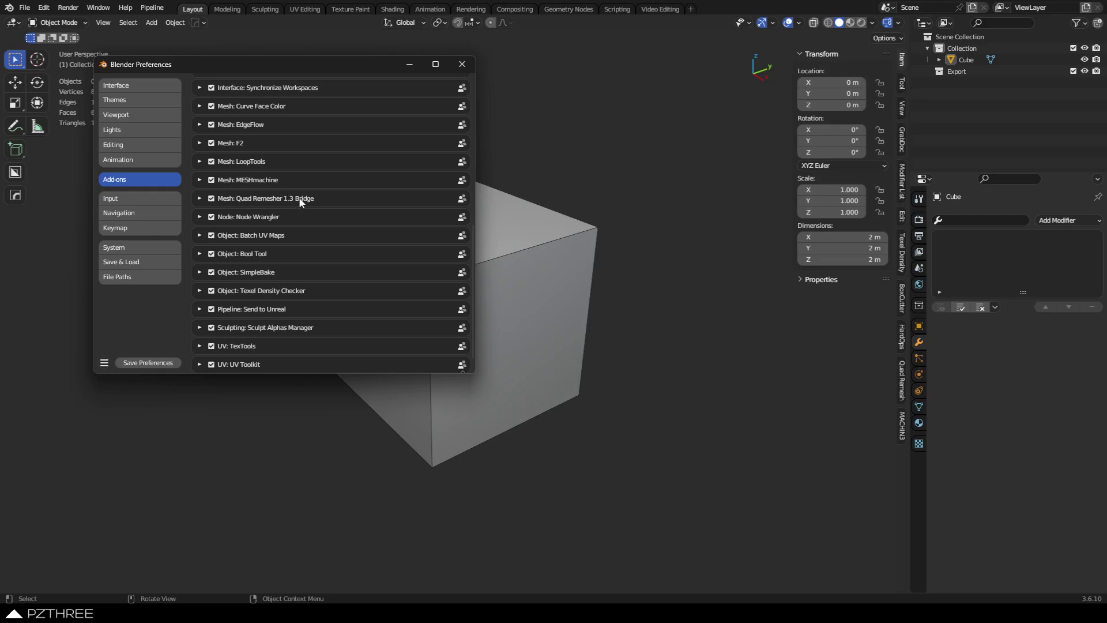
scroll(307, 205, "down", 1)
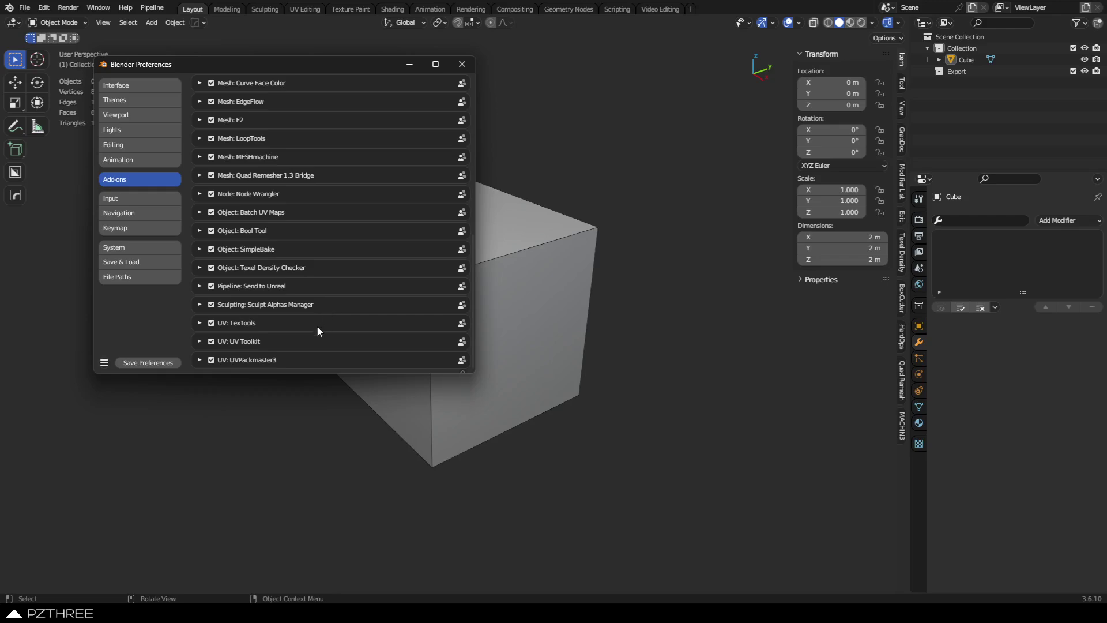
Scroll the enabled add-ons list back up to the top
scroll(333, 323, "up", 1)
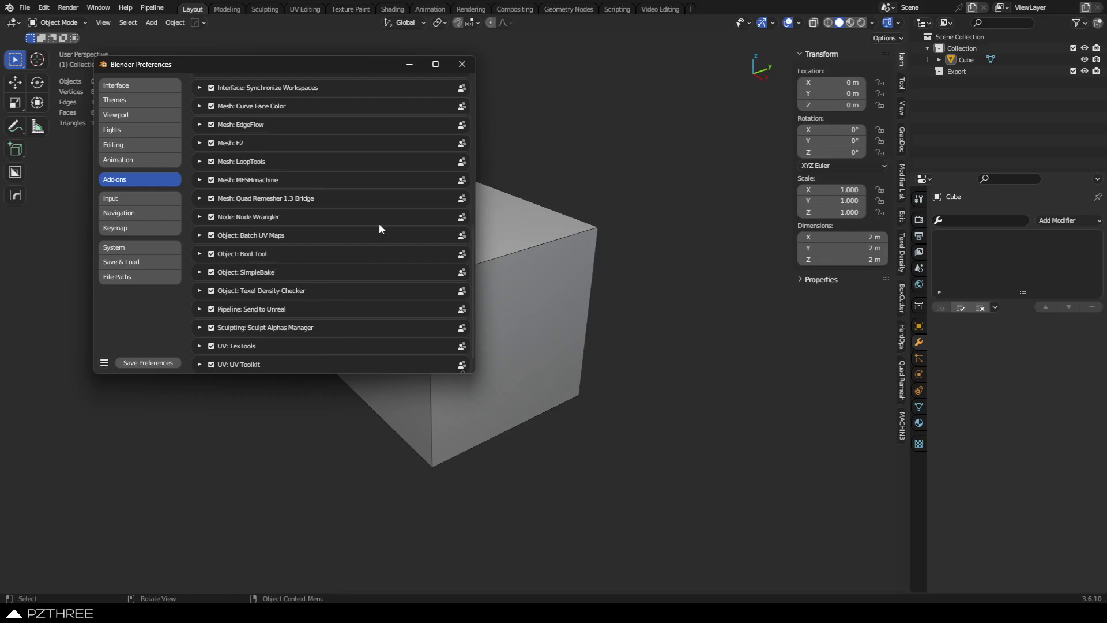
scroll(344, 233, "up", 15)
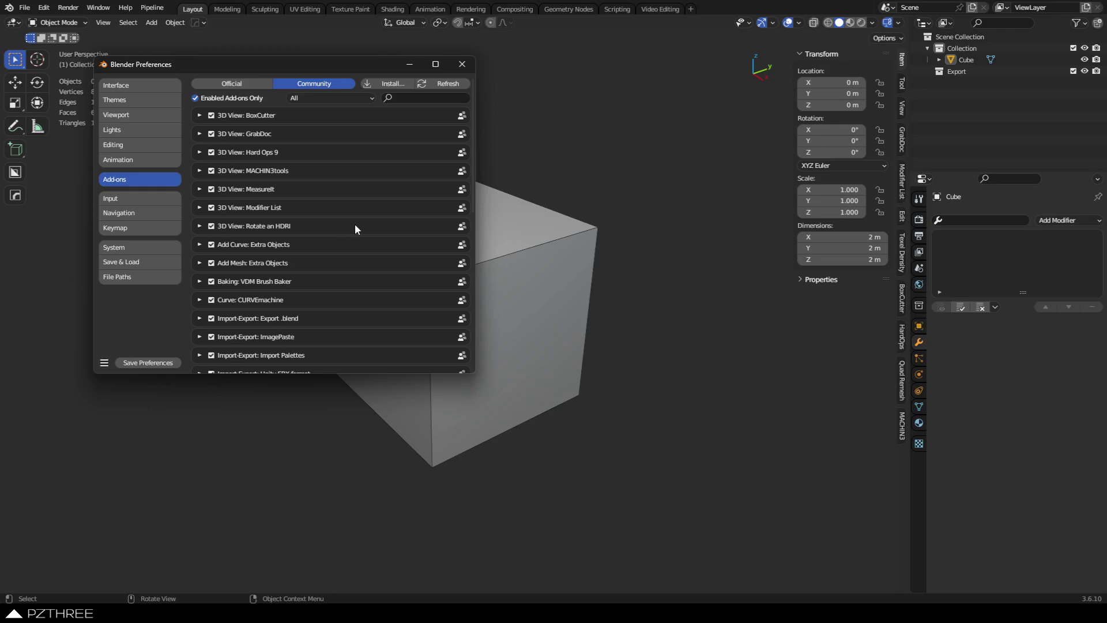
Close Preferences, select the cube and add a second UV map in its Object Data UV Maps
left_click(461, 65)
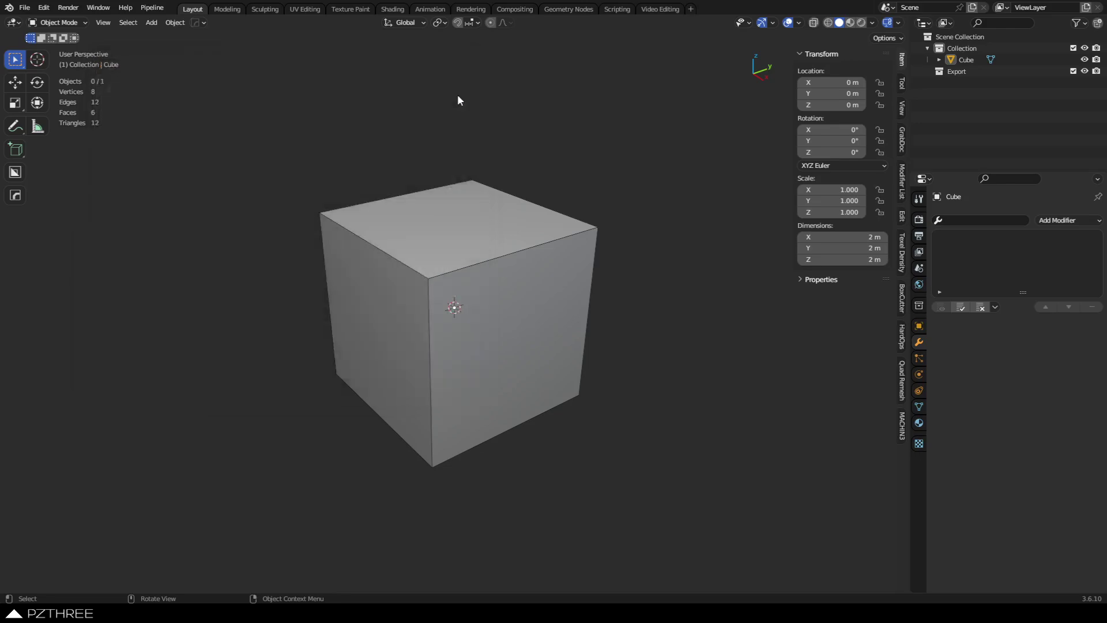
left_click(462, 297)
middle_click_drag(466, 339, 482, 318)
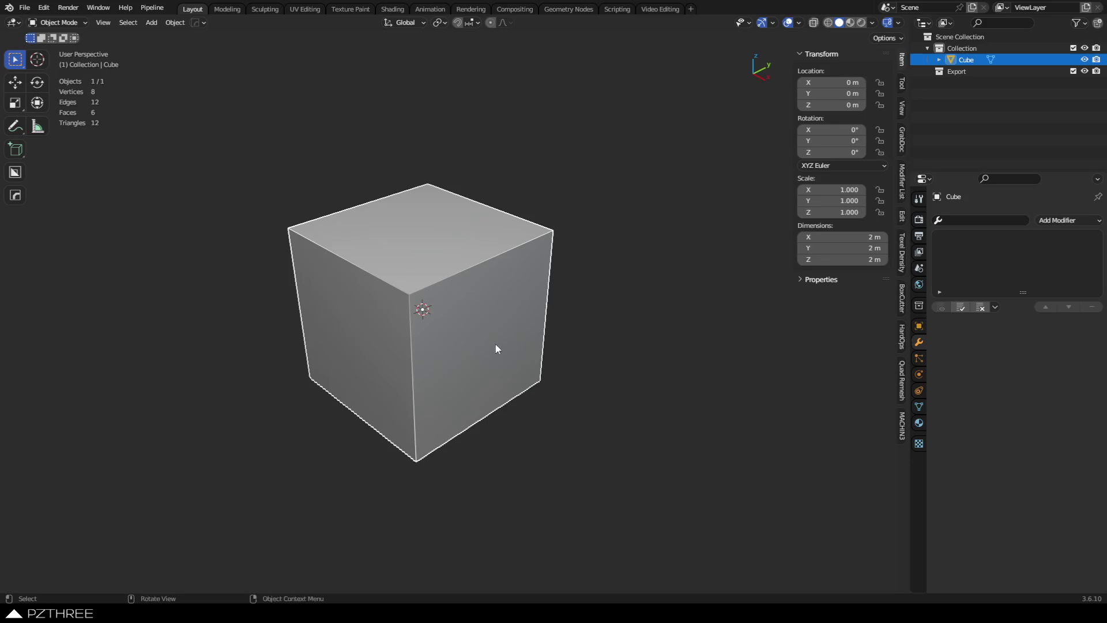
left_click(641, 343)
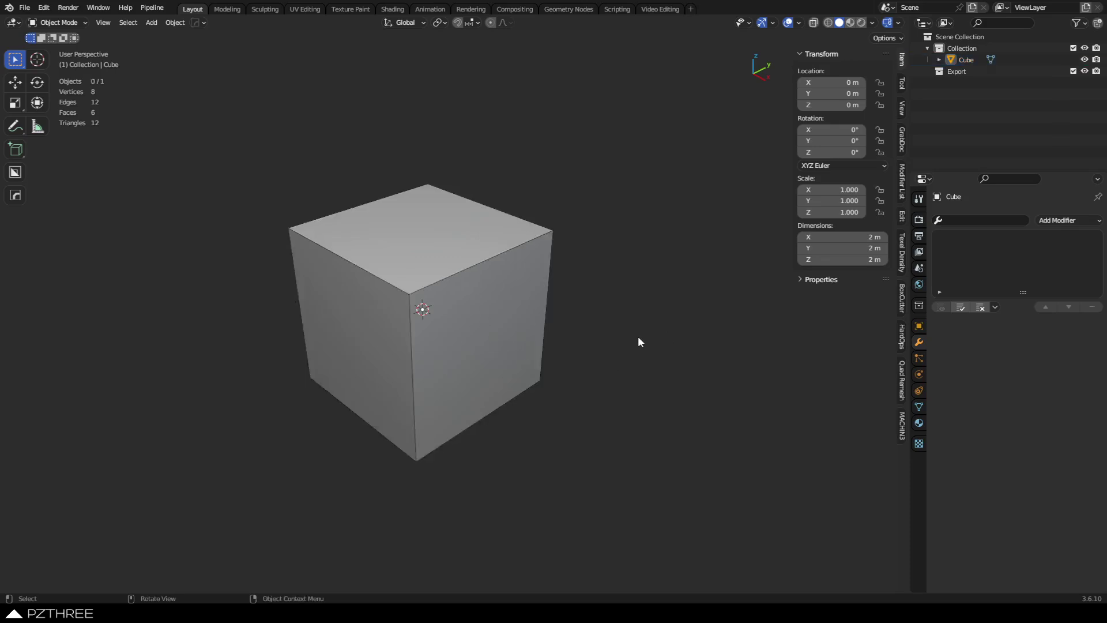
left_click(542, 344)
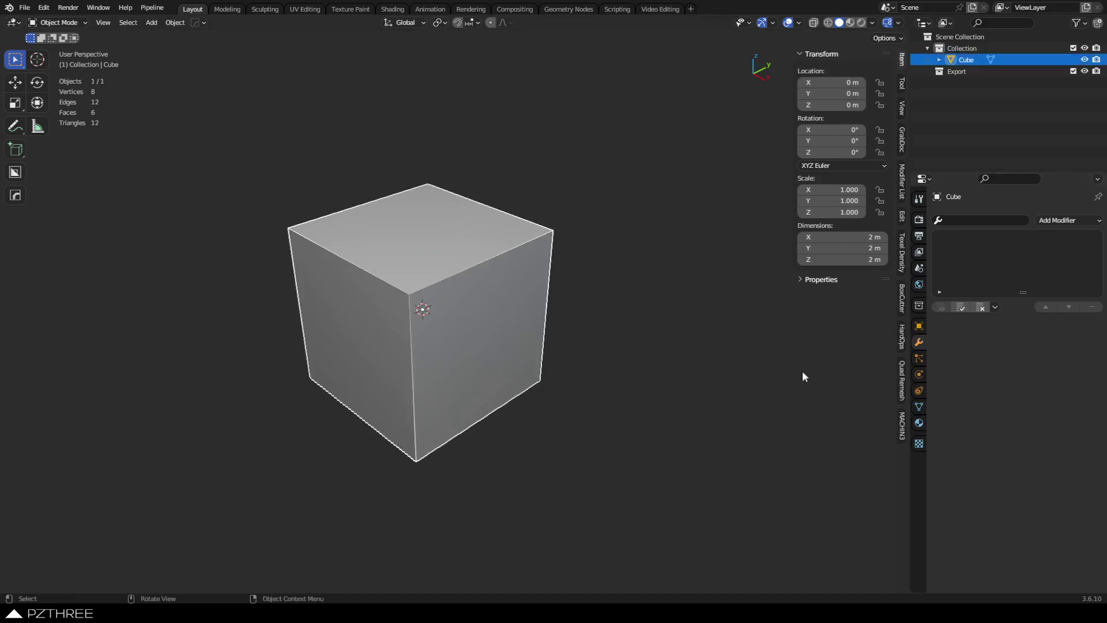
left_click(919, 406)
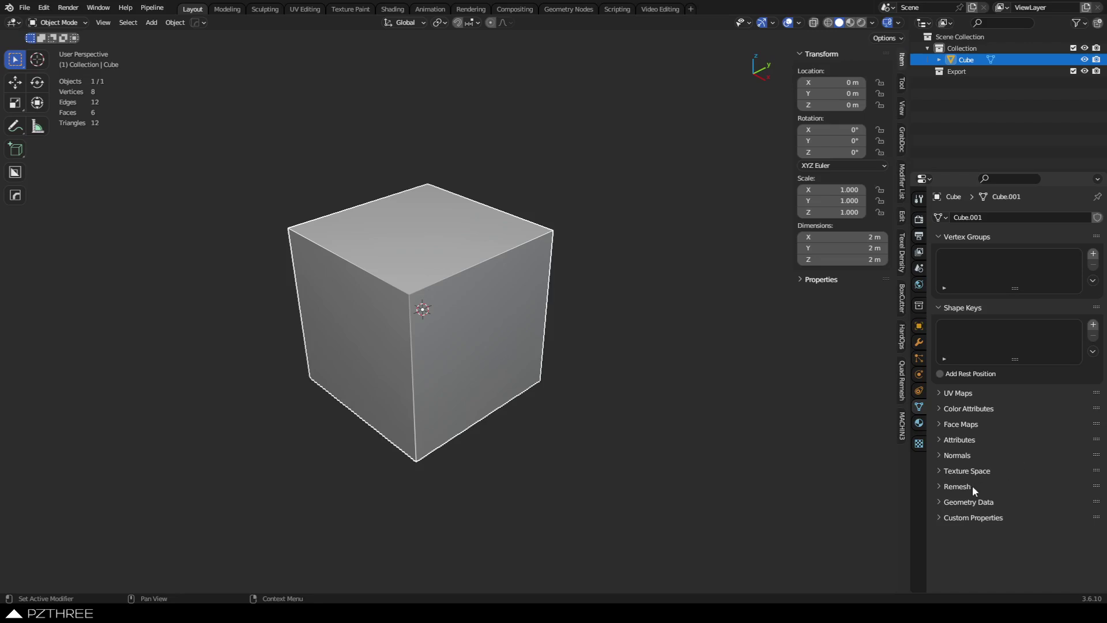
left_click(958, 393)
scroll(1056, 505, "down", 3)
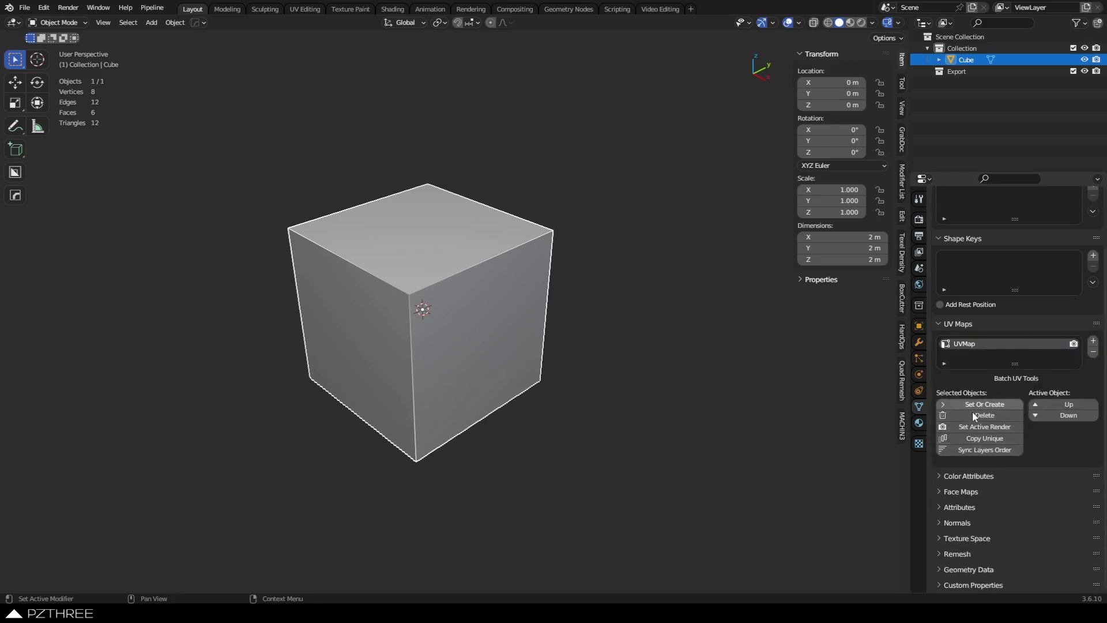
left_click(1093, 341)
Duplicate the cube twice horizontally, placing copies to the right and at the back left
key("shift+d")
key("shift+z")
left_click(697, 282)
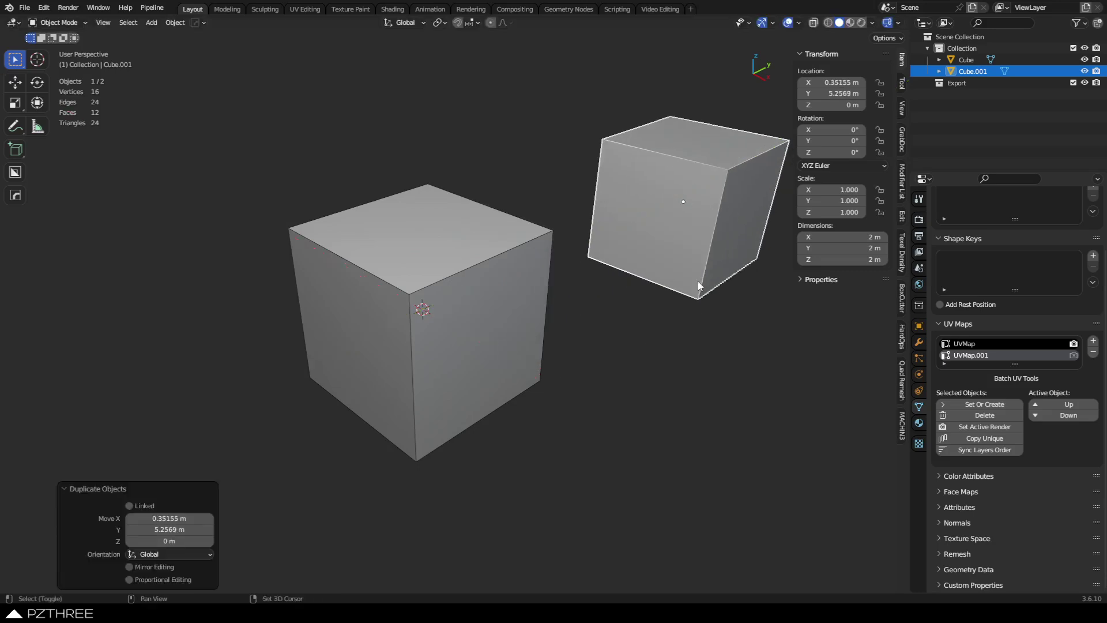
key("shift+d")
key("shift+z")
left_click(385, 261)
Remove UVMap.001 and UVMap from all three cubes, leaving only the front cube selected
key("a")
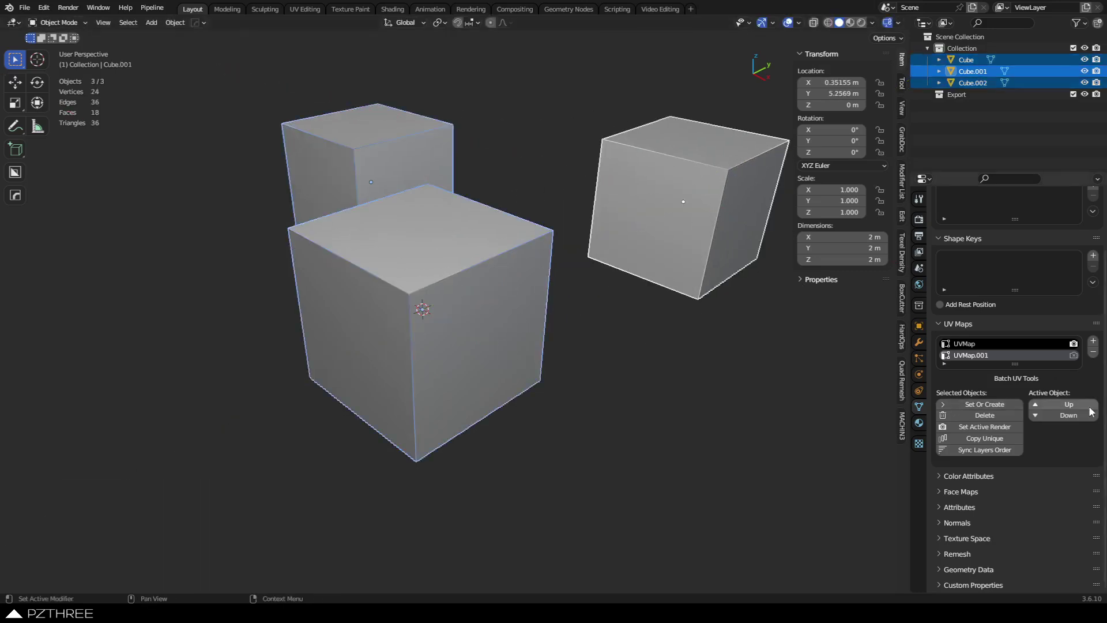
left_click(989, 416)
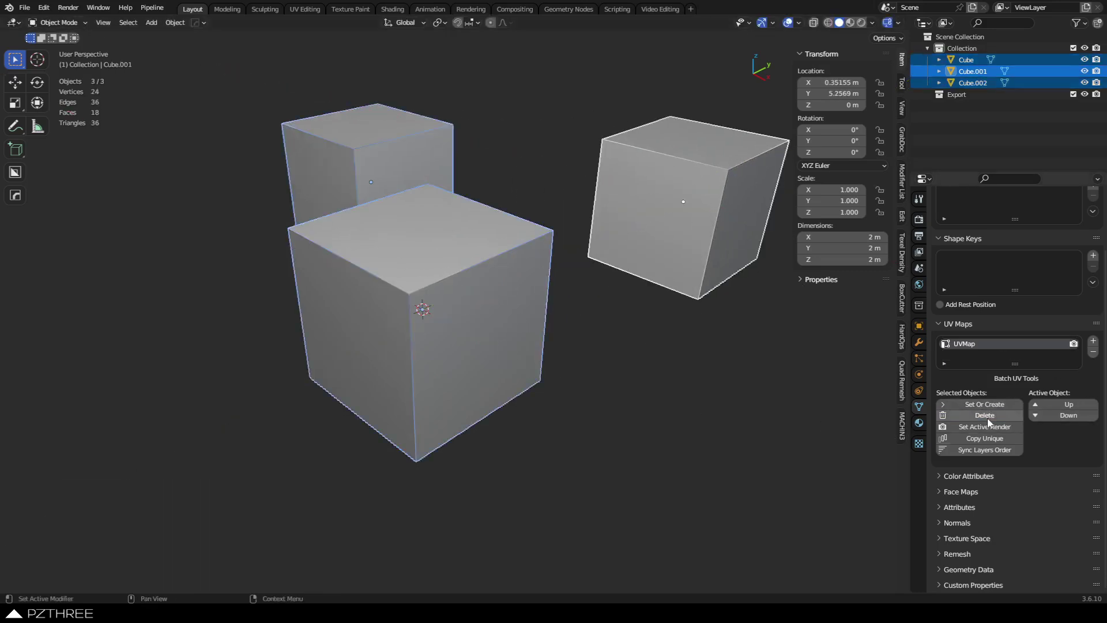
left_click(984, 415)
left_click(542, 329)
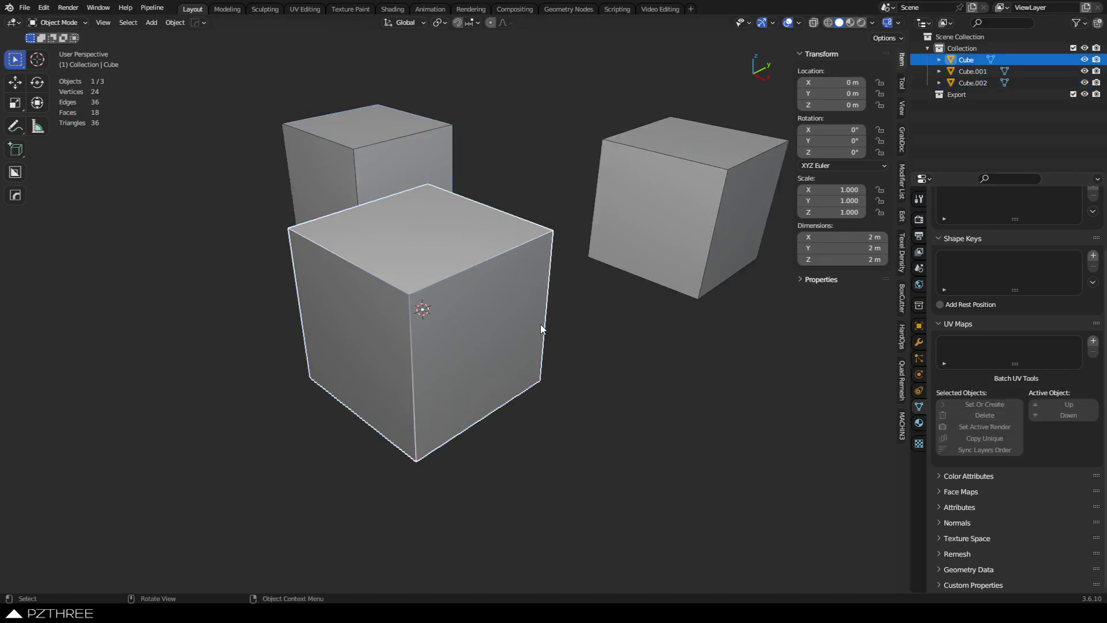
left_click(400, 168, "shift")
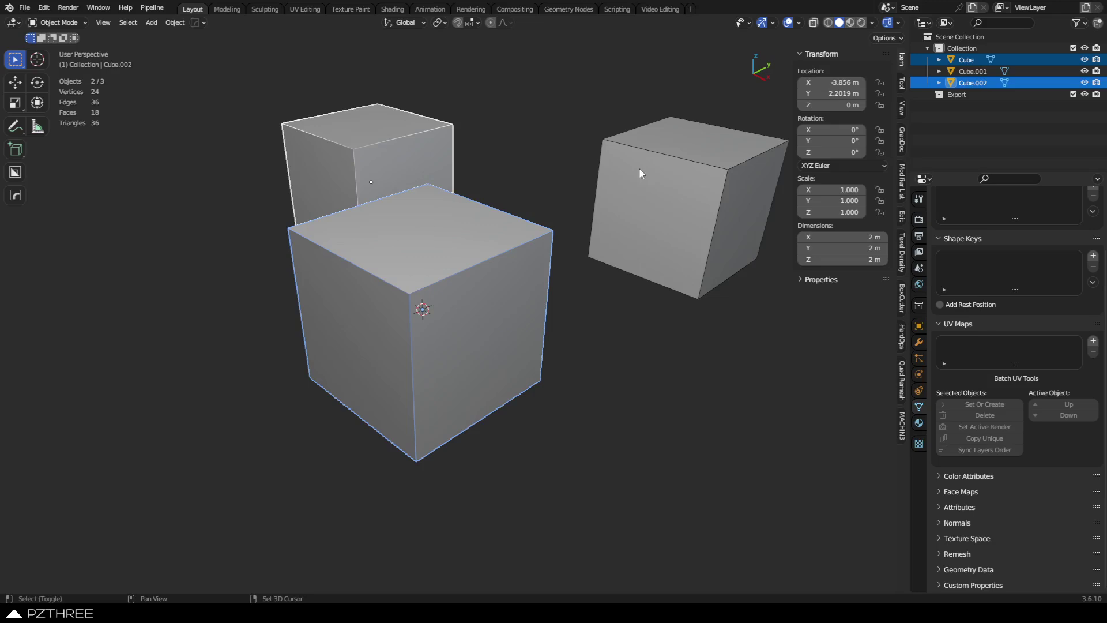
left_click(639, 167, "shift")
key("ctrl+z")
key("ctrl+z")
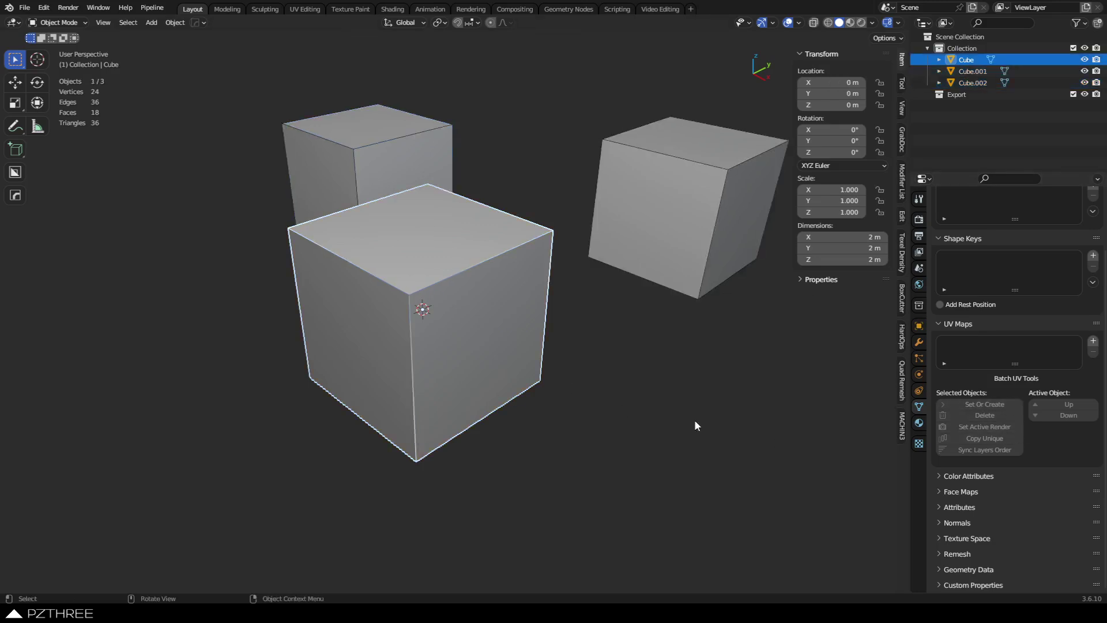
Add a UVMap layer to the front cube and reselect it on its own
left_click(1093, 341)
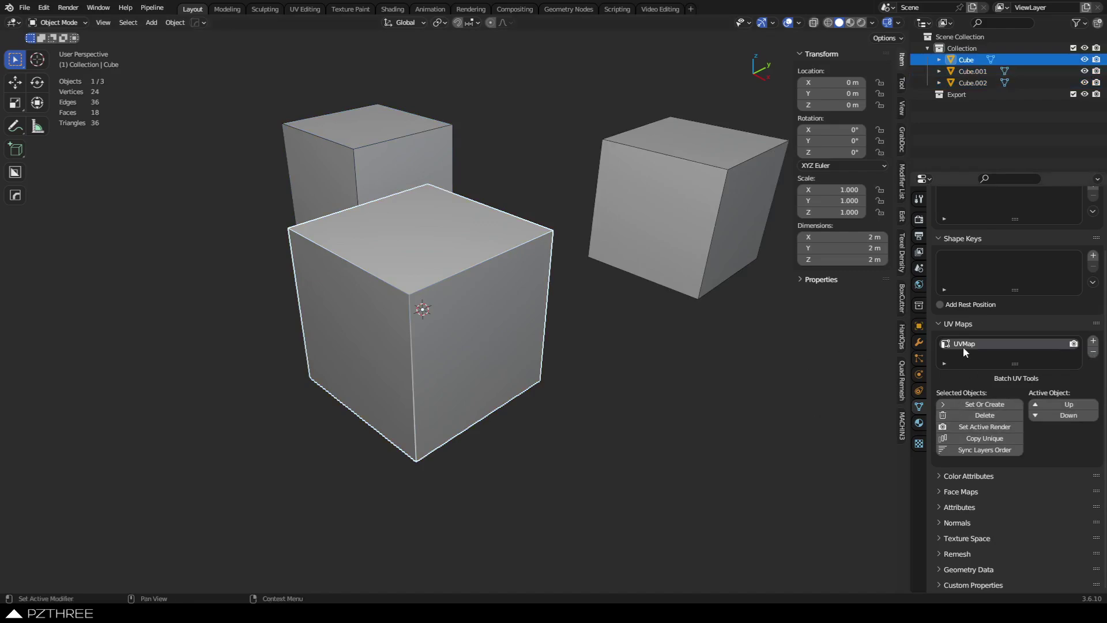
left_click(371, 149, "shift")
left_click(691, 186, "shift")
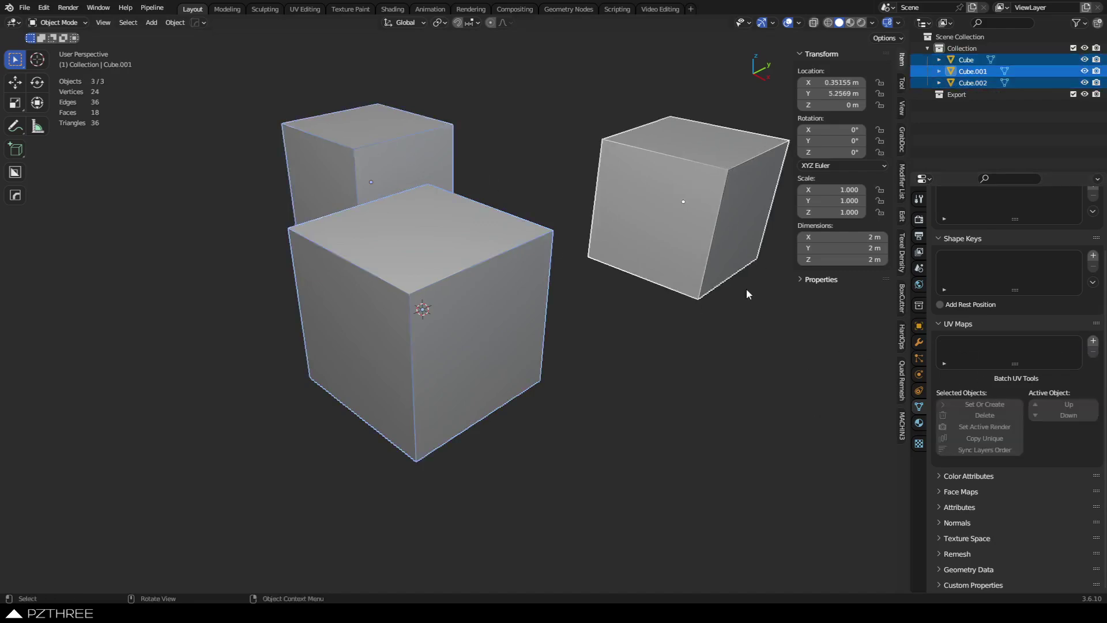
left_click(491, 307, "shift")
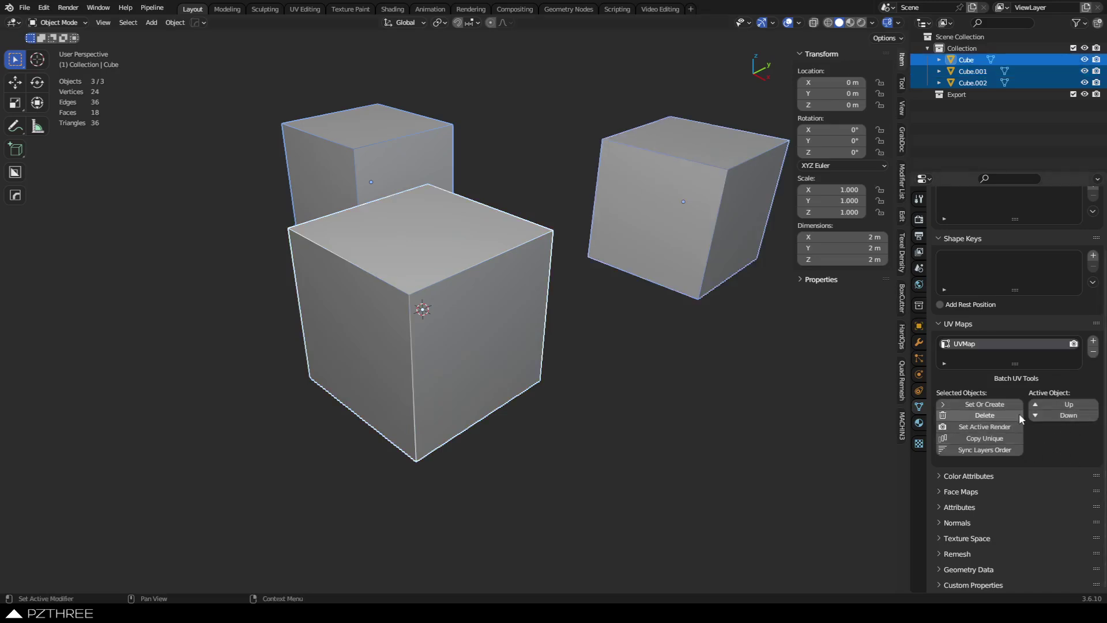
left_click(661, 230)
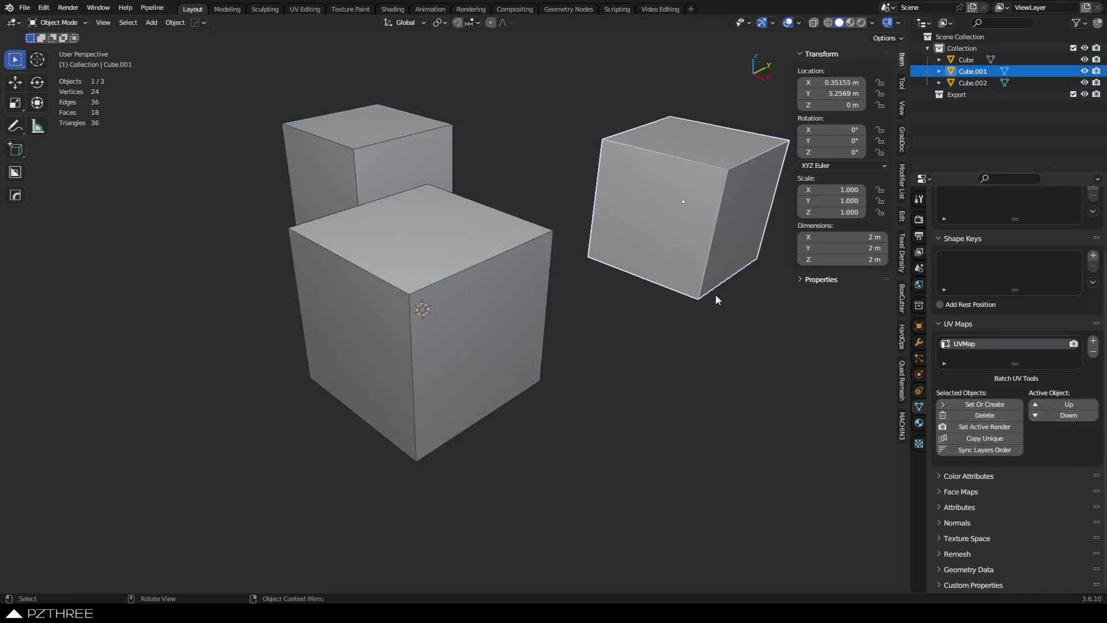
left_click(536, 340)
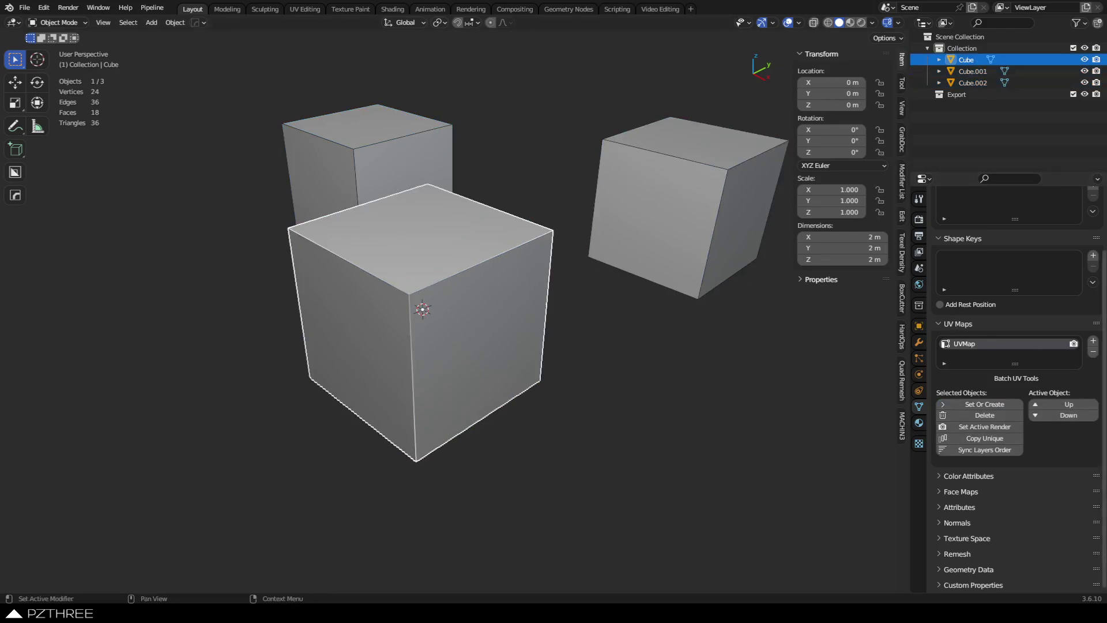
Add a second UV map to the front cube, then select all three cubes with the back one active
left_click(1092, 341)
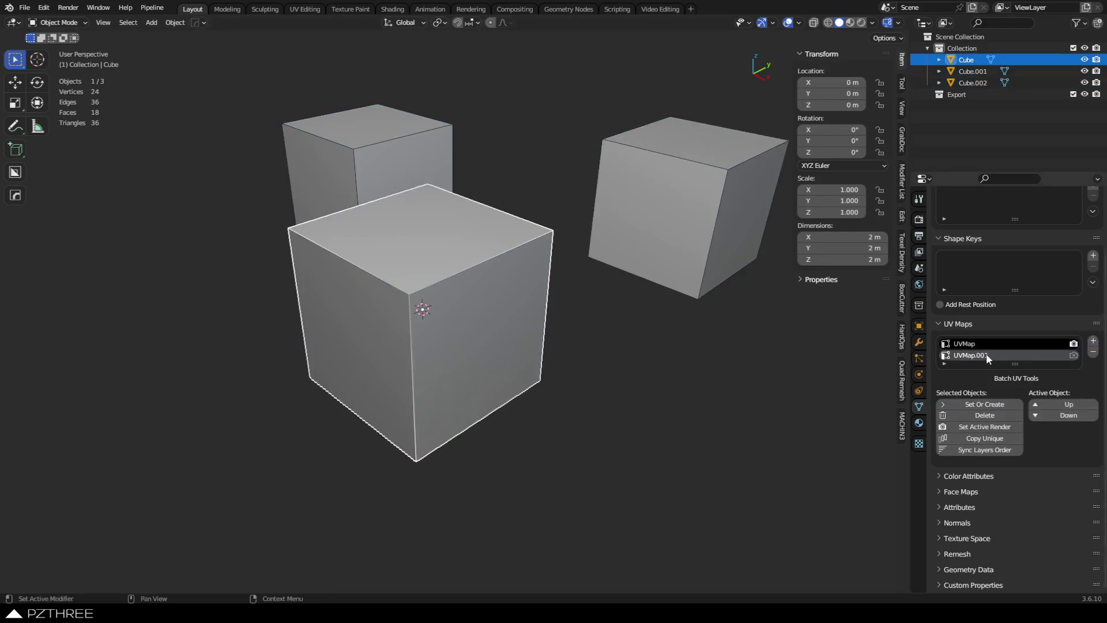
left_click(371, 181, "shift")
left_click(634, 175, "shift")
left_click(417, 313, "shift")
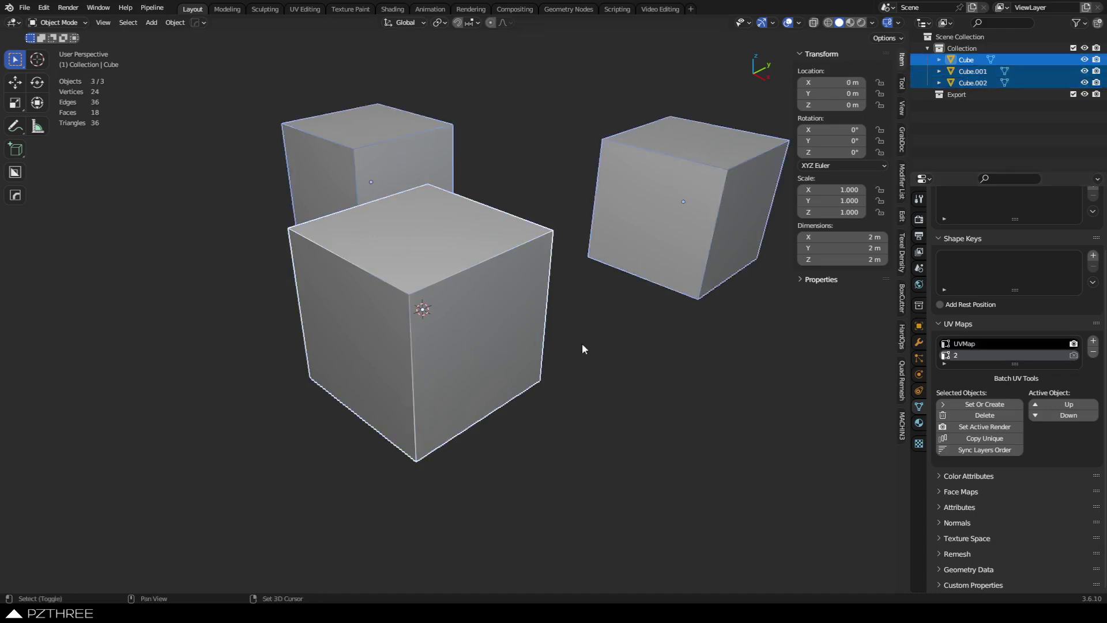
left_click(711, 237)
left_click(438, 168)
left_click(425, 259, "shift")
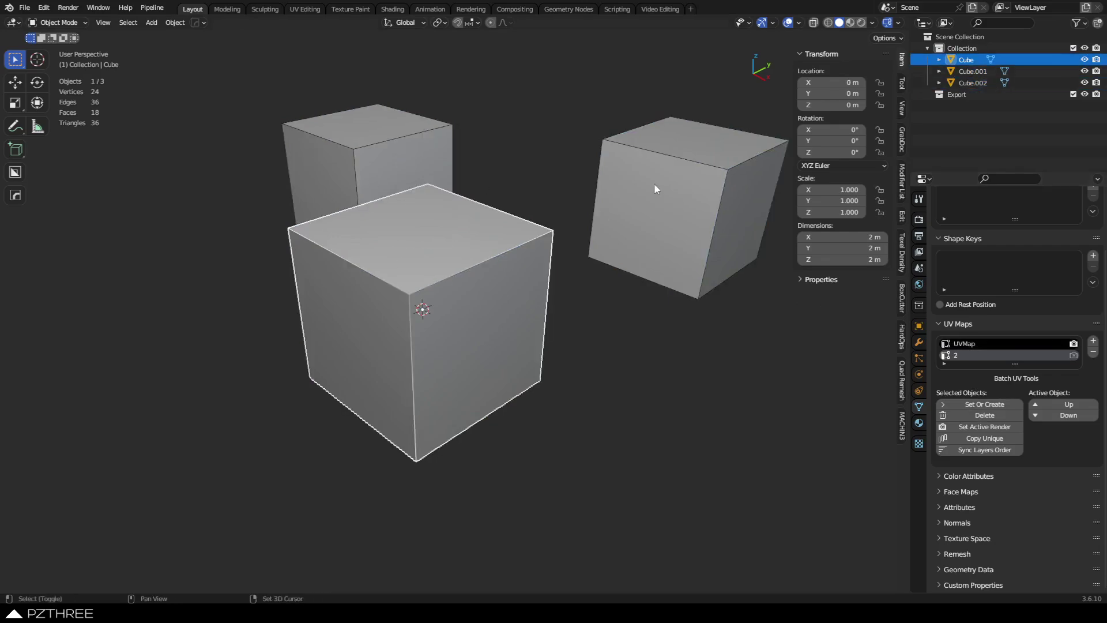
left_click(654, 184, "shift")
left_click(332, 153, "shift")
Enter Edit Mode on all three cubes in UV Editing and run Pack Islands
key("Tab")
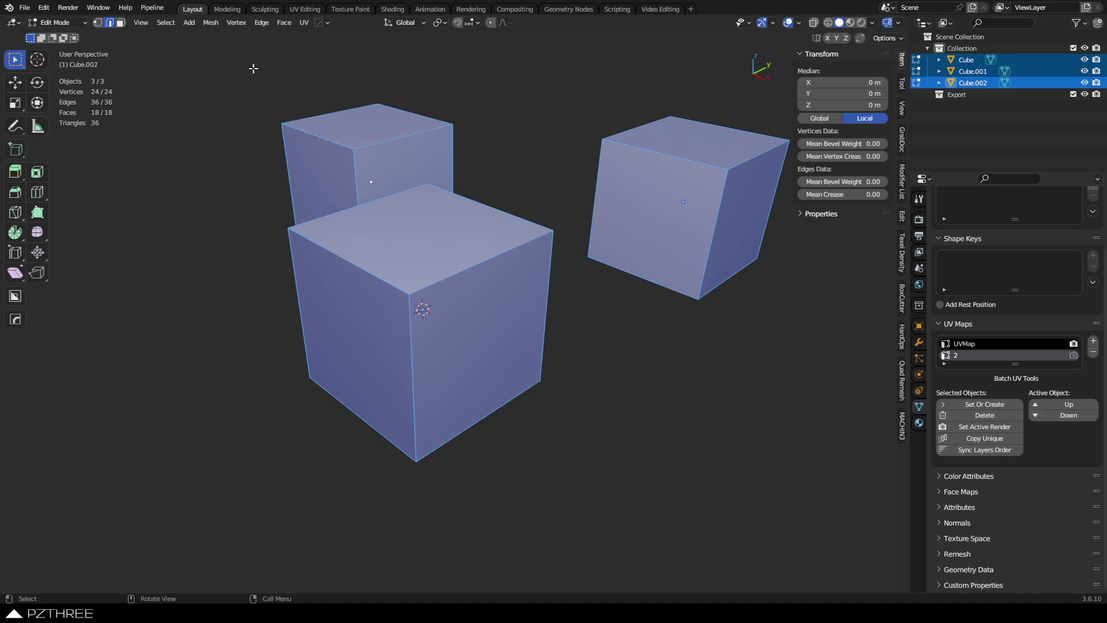
left_click(303, 9)
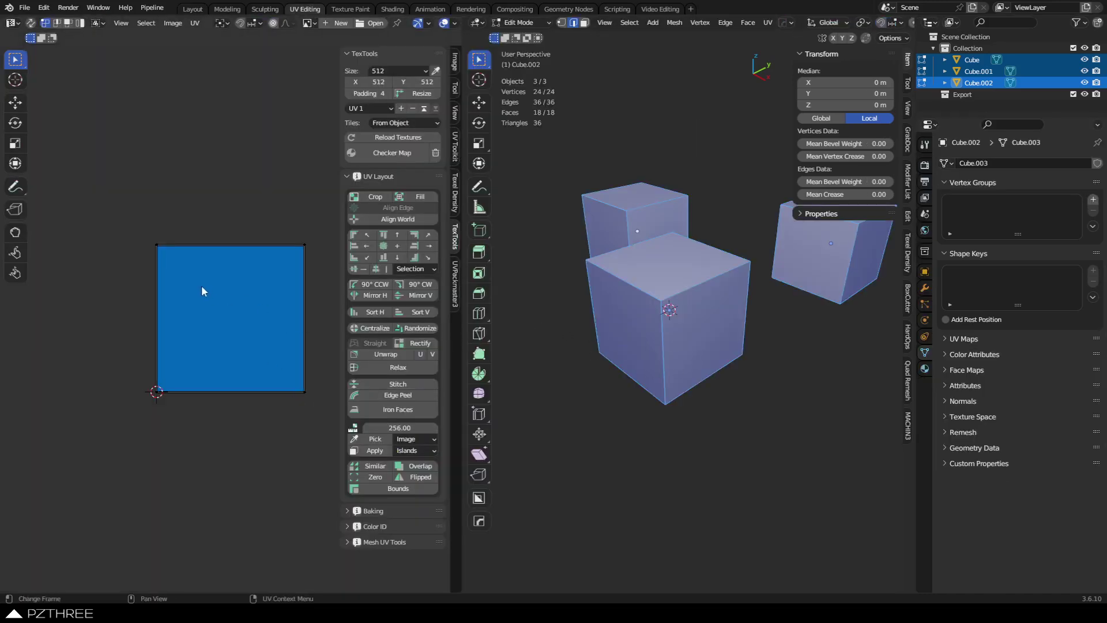
key("u")
left_click(195, 23)
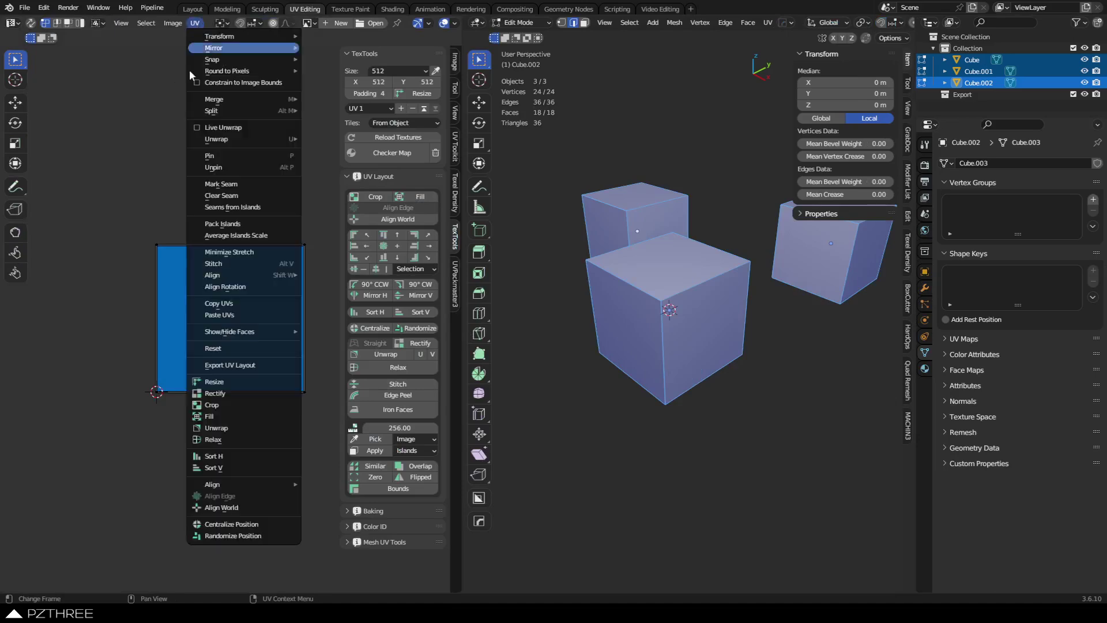
left_click(253, 230)
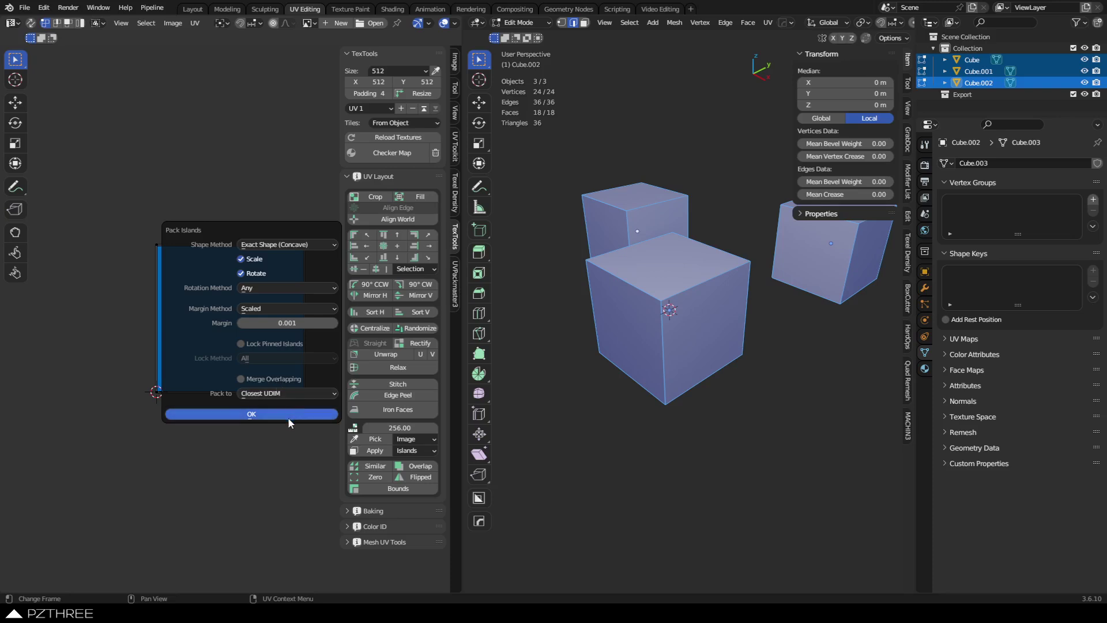
left_click(236, 412)
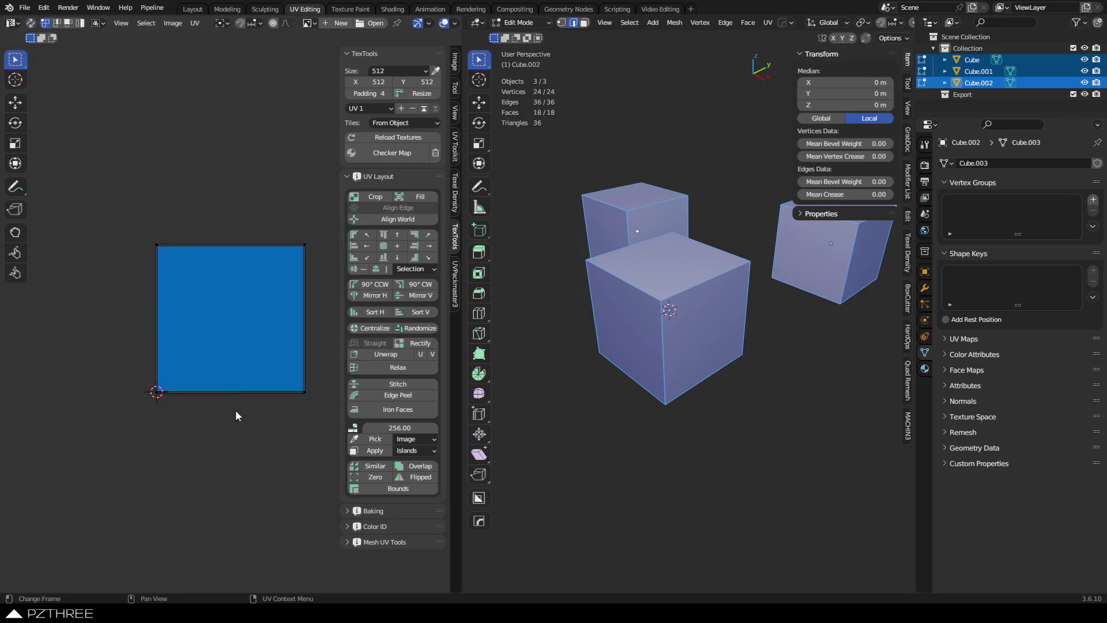
Select the UV island and pack the islands into the square again
left_click(254, 348)
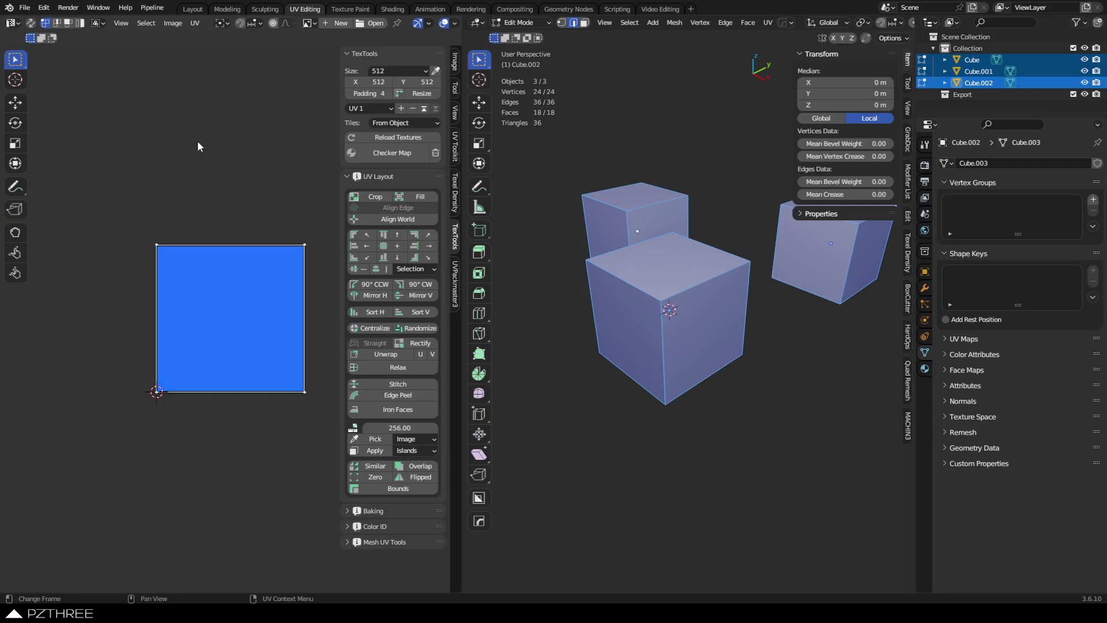
left_click(195, 23)
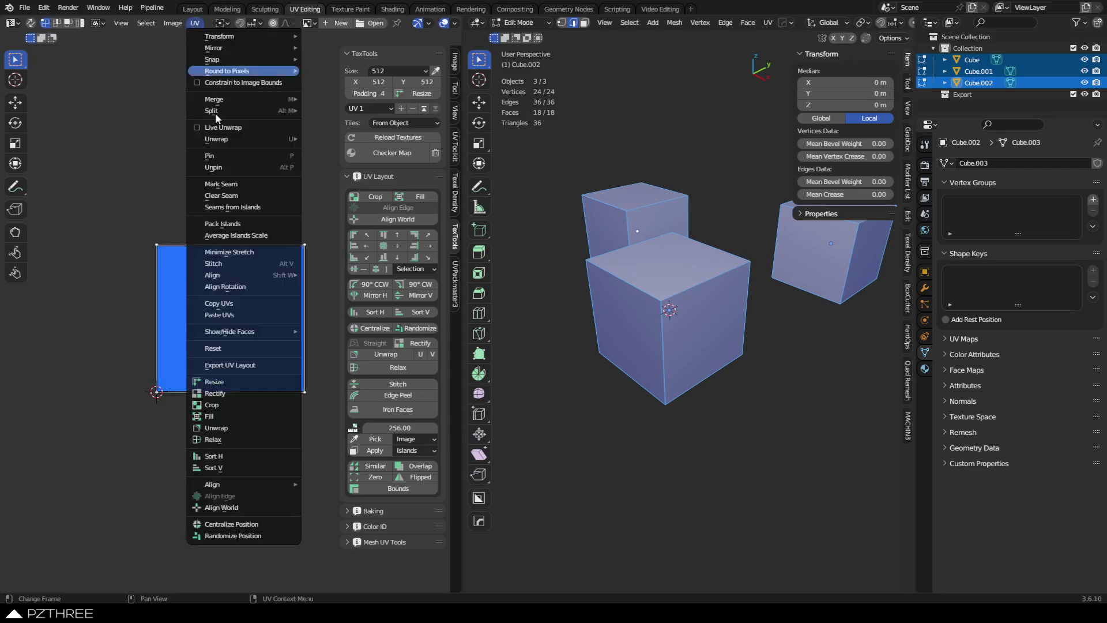
left_click(260, 228)
left_click(287, 417)
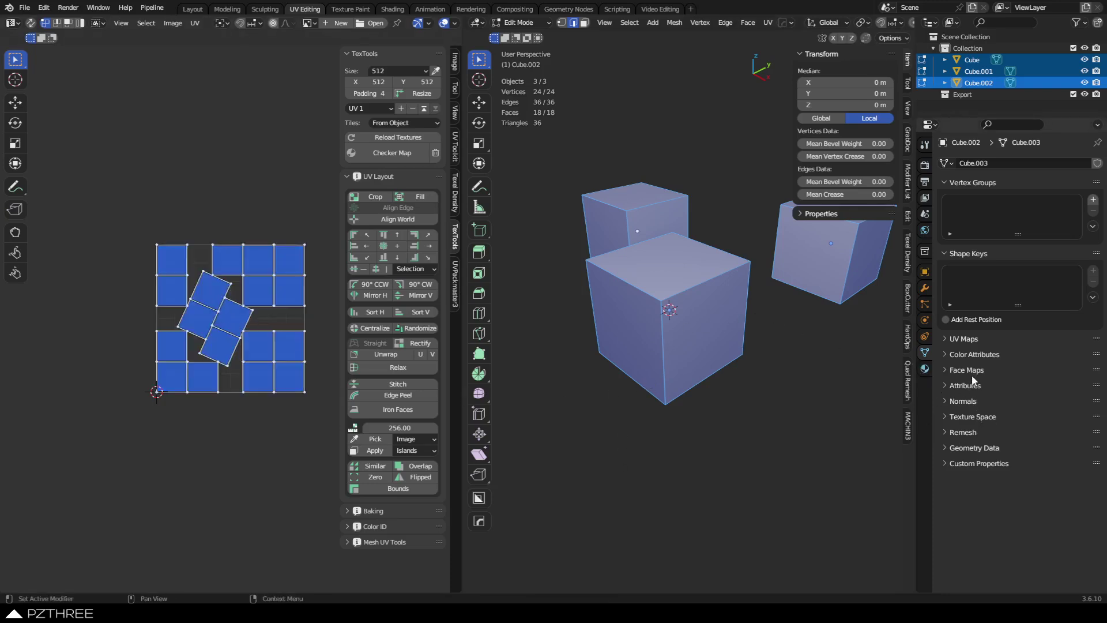
Make UVMap active, then set map 2 active on the front cube and enter Edit Mode
left_click(973, 340)
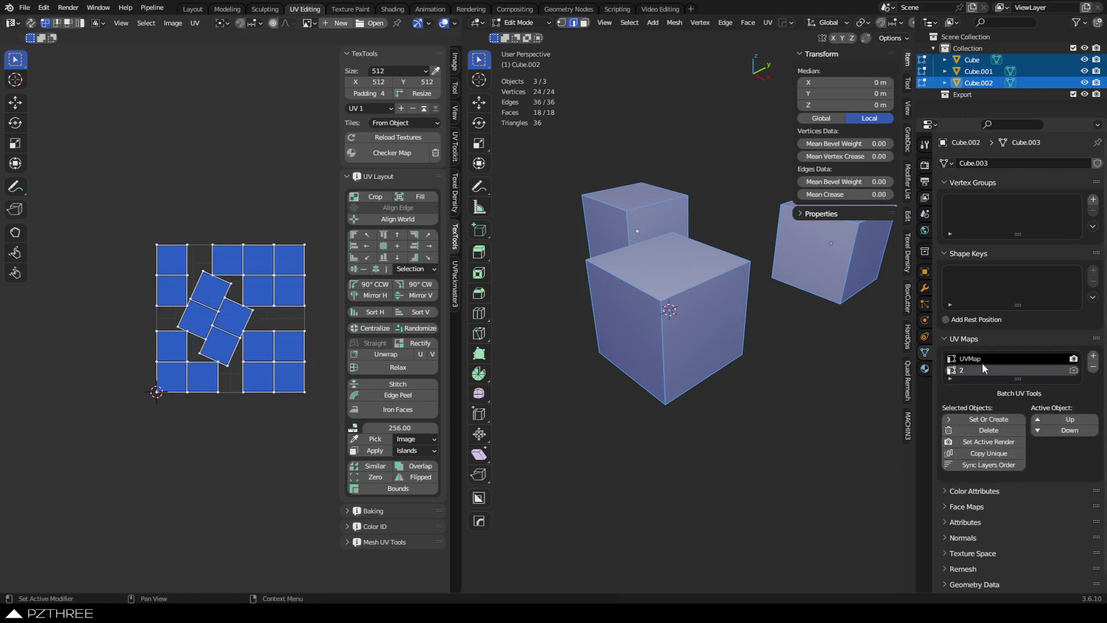
left_click(981, 360)
key("ctrl+Tab")
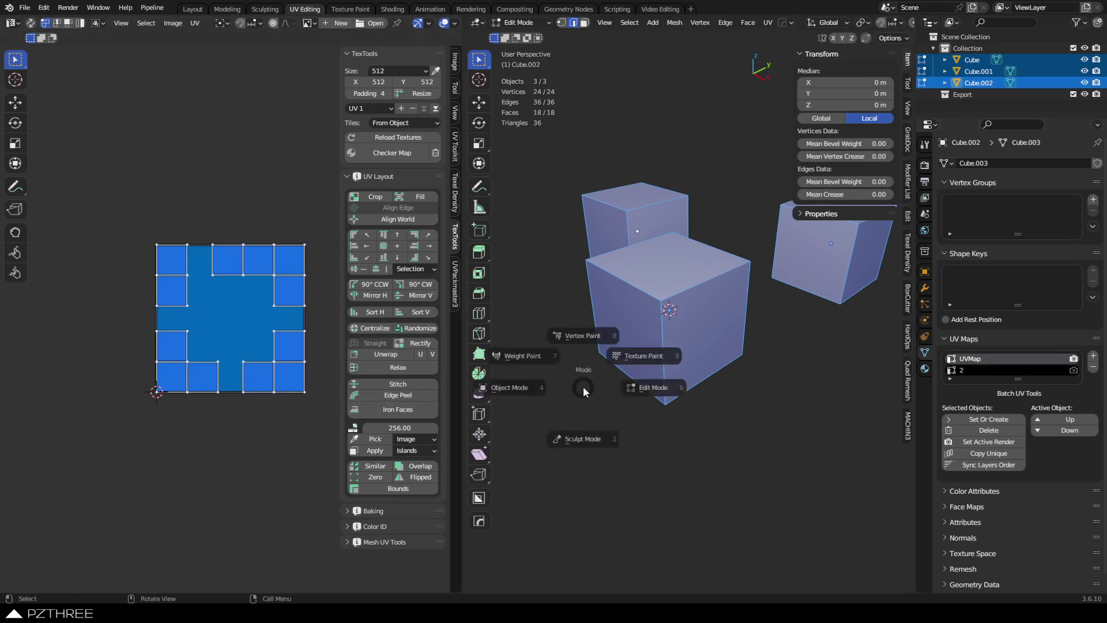
left_click(535, 388)
left_click(661, 326)
left_click(966, 370)
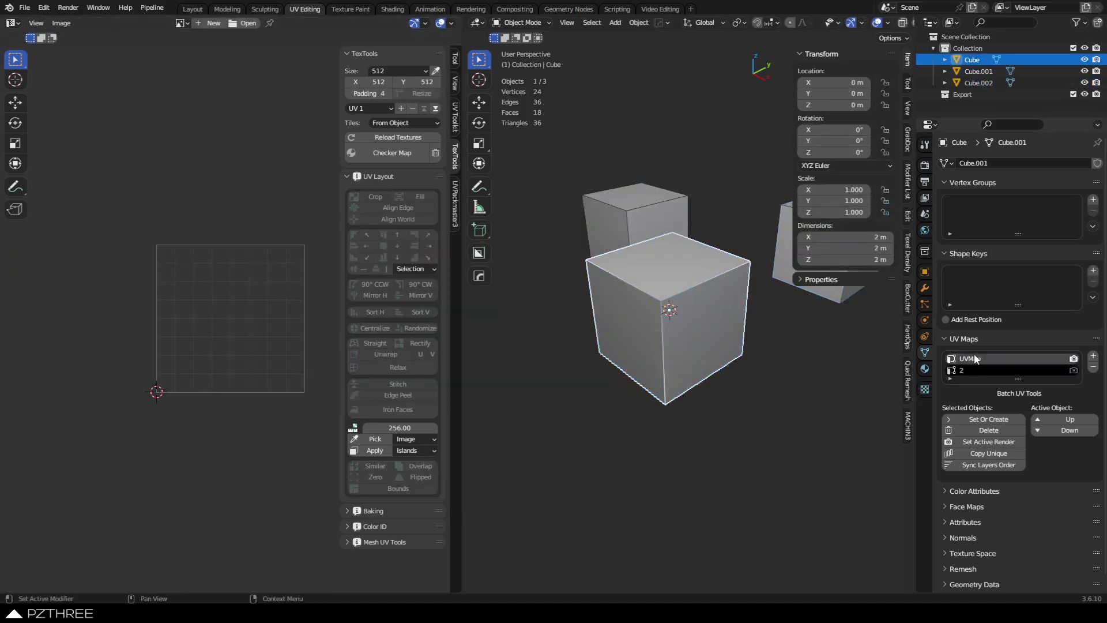
key("ctrl+Tab")
left_click(693, 370)
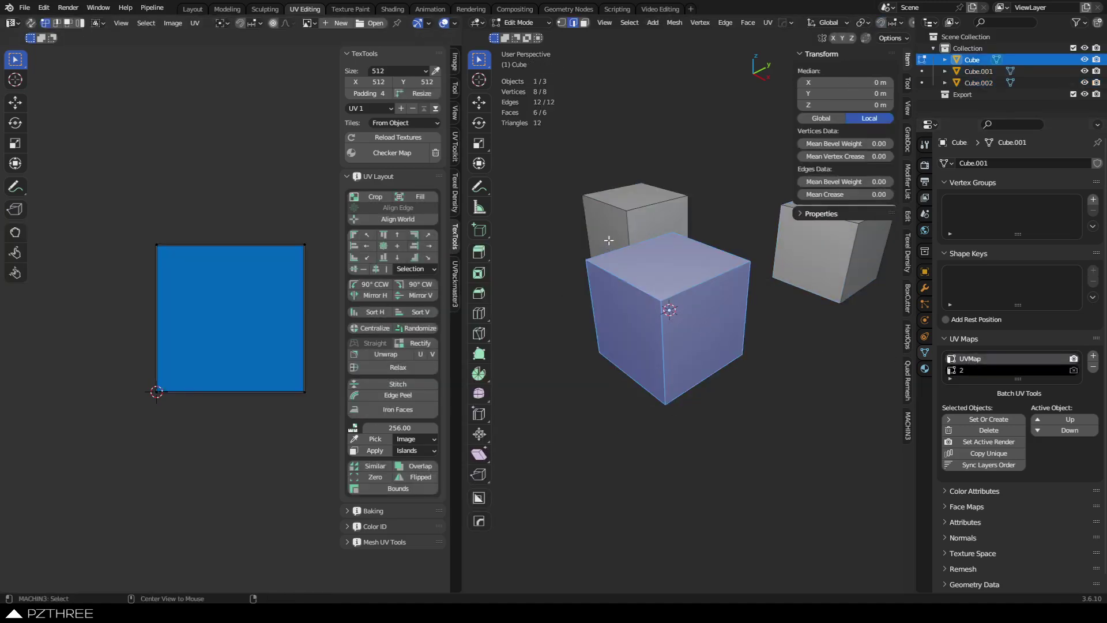
Cycle through the right, front and back-left cubes in Edit Mode, setting UVMap active
key("alt+q")
key("alt+q")
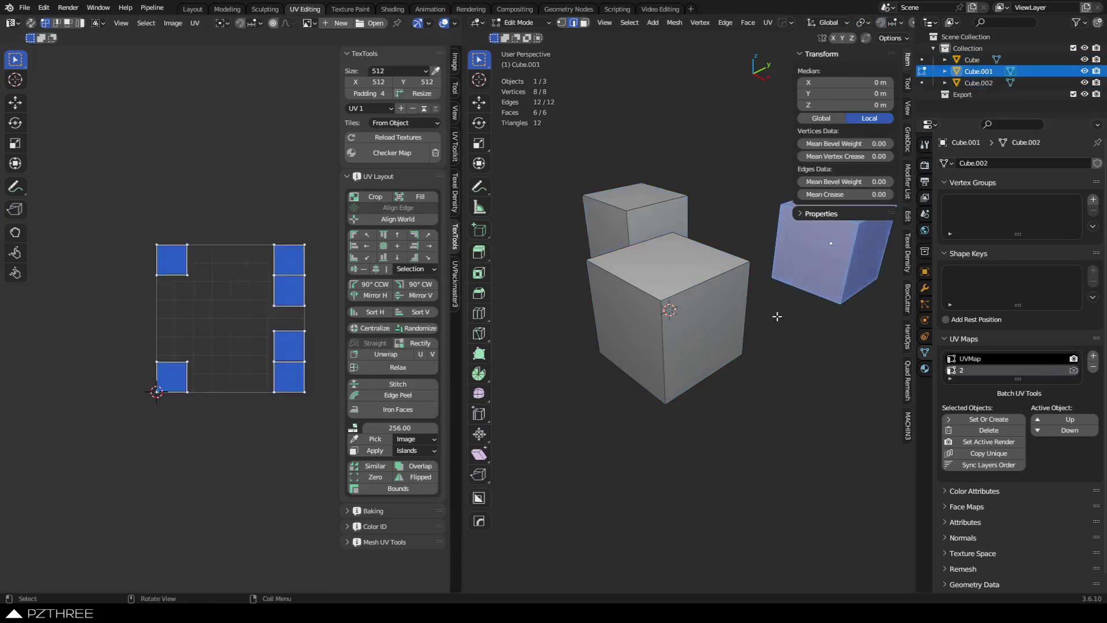
left_click(981, 359)
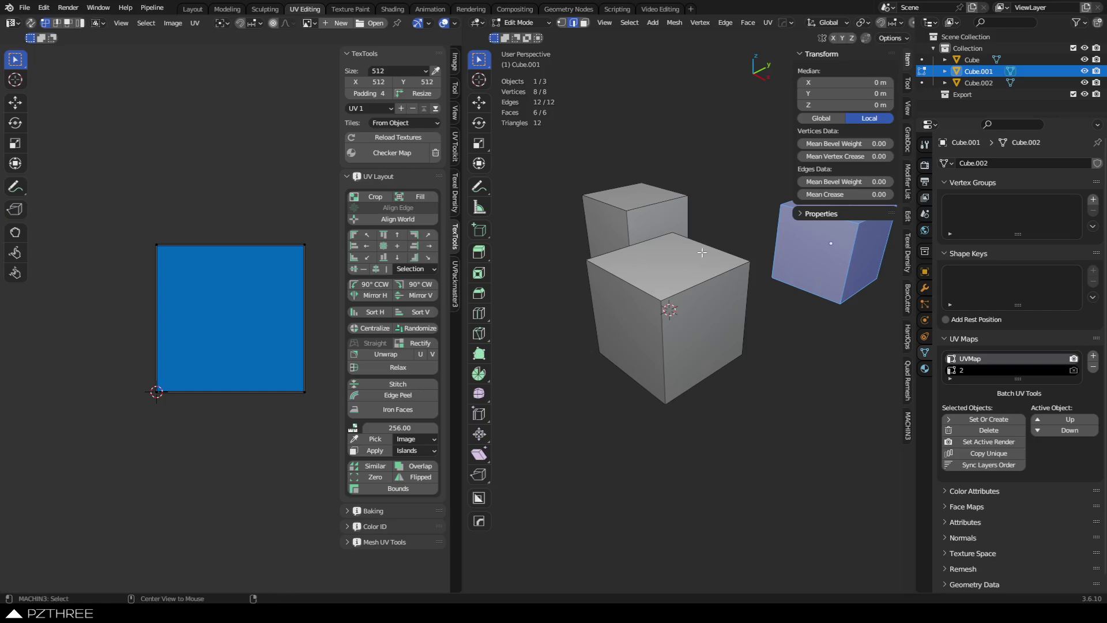
key("alt+a")
key("alt+q")
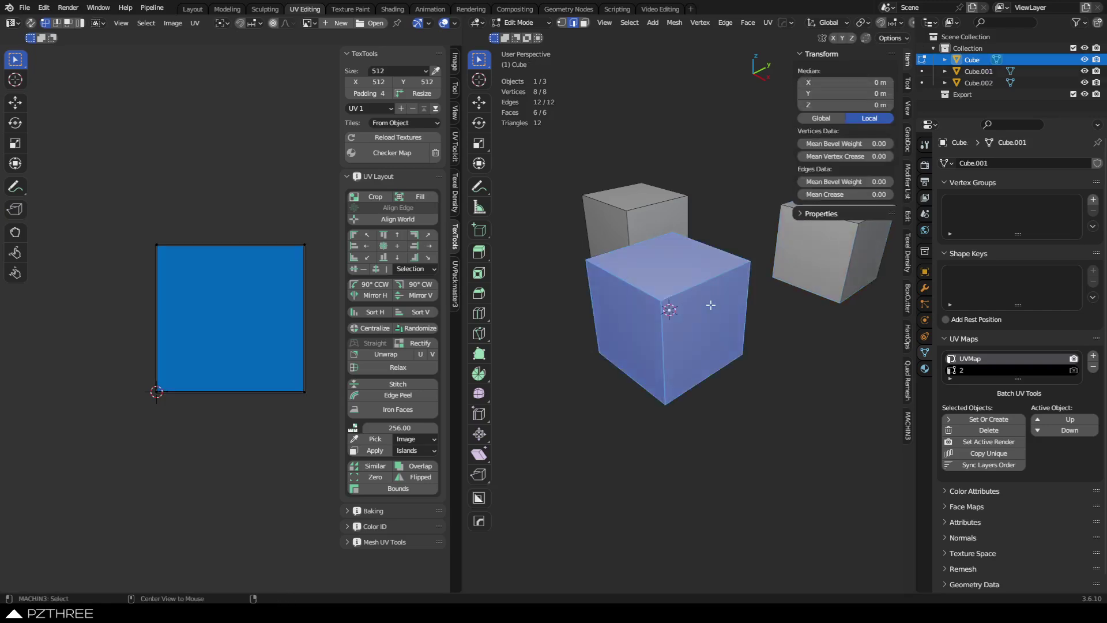
key("alt+q")
Make map 2 the active UV layer on the right and back-left cubes
key("alt+q")
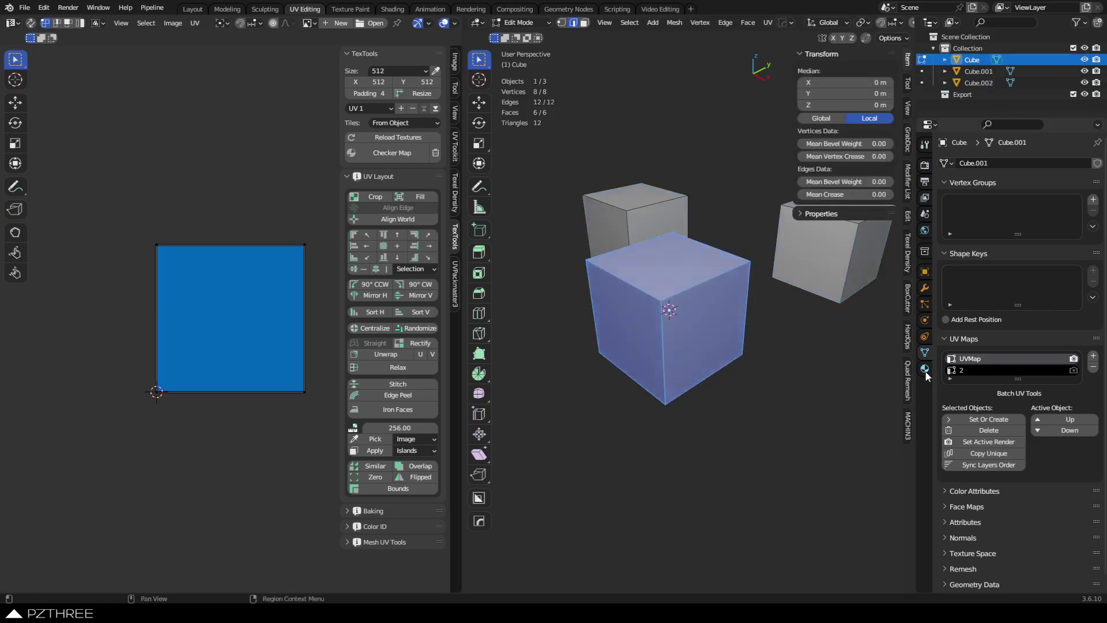
left_click(980, 370)
key("alt+q")
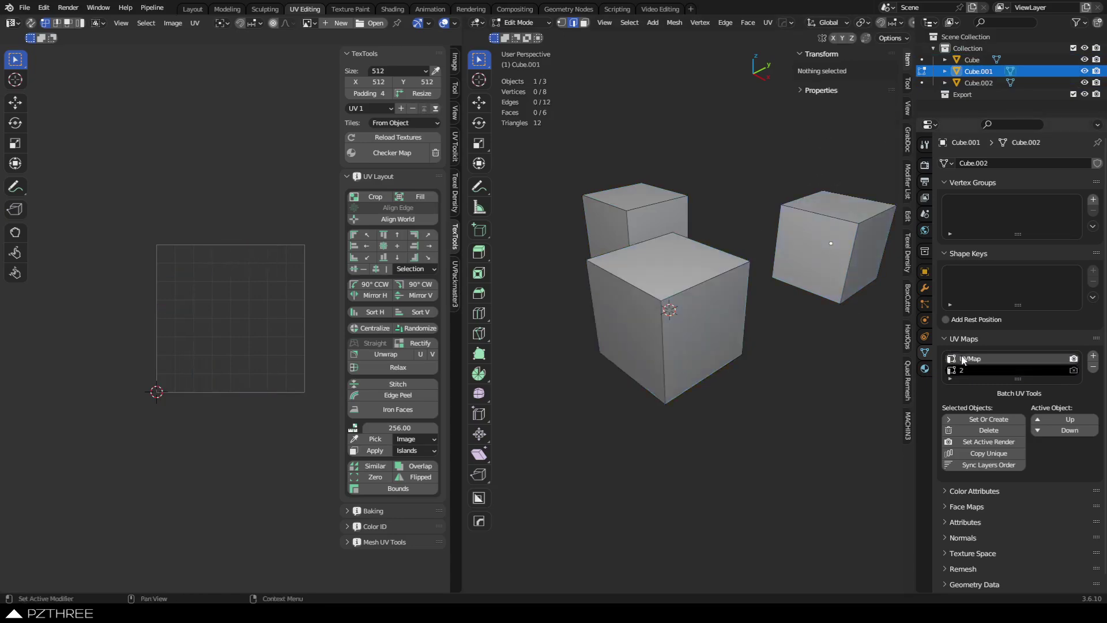
left_click(966, 370)
key("a")
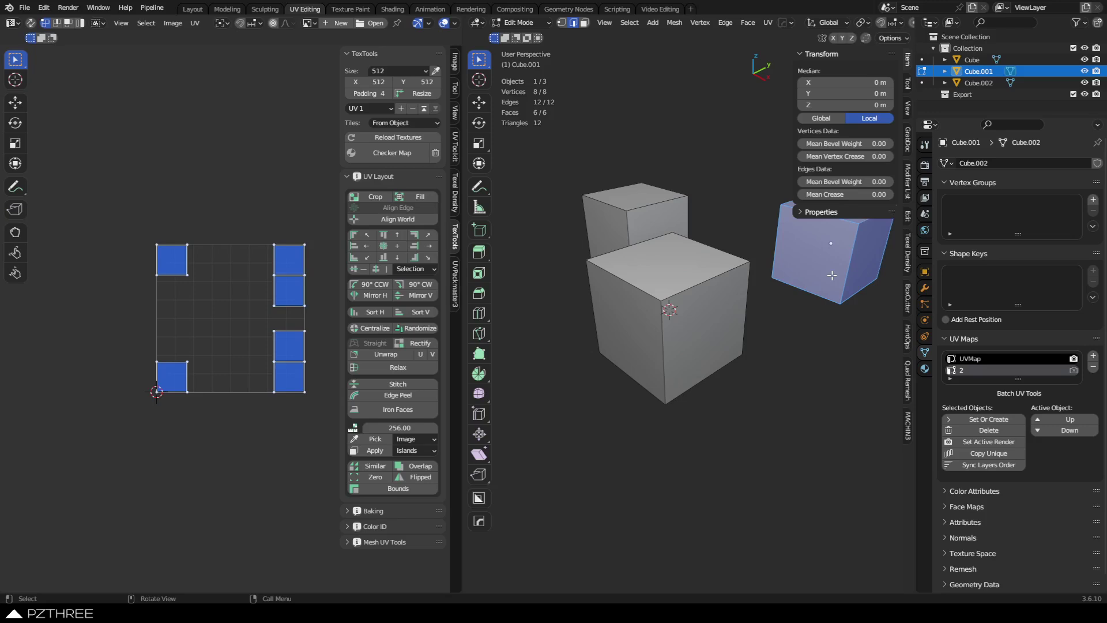
key("alt+q")
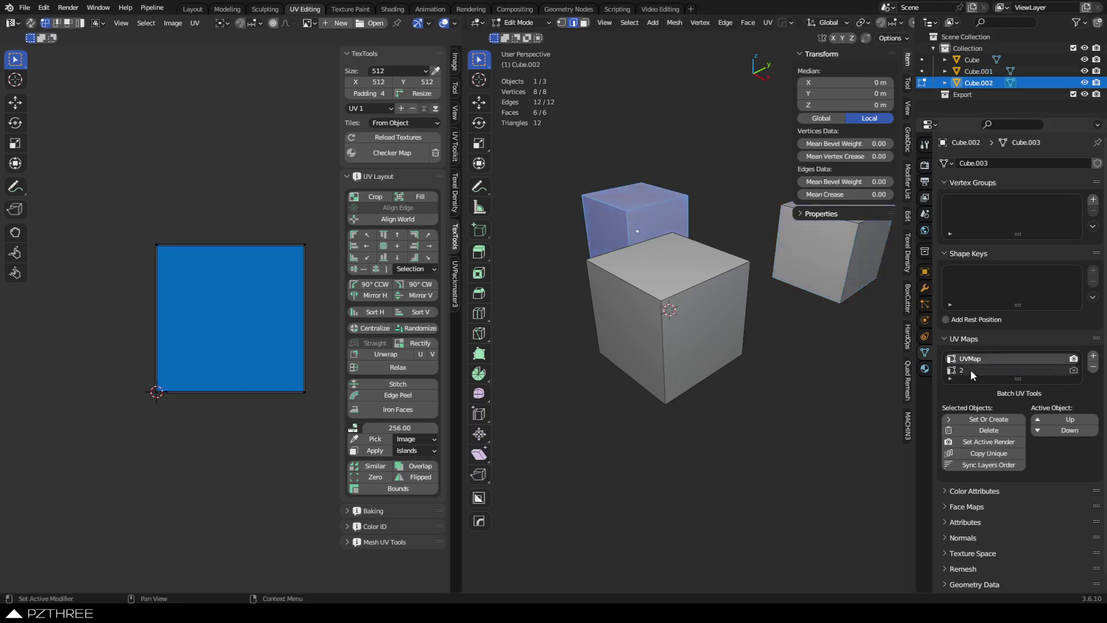
left_click(970, 369)
key("alt+q")
key("alt+q")
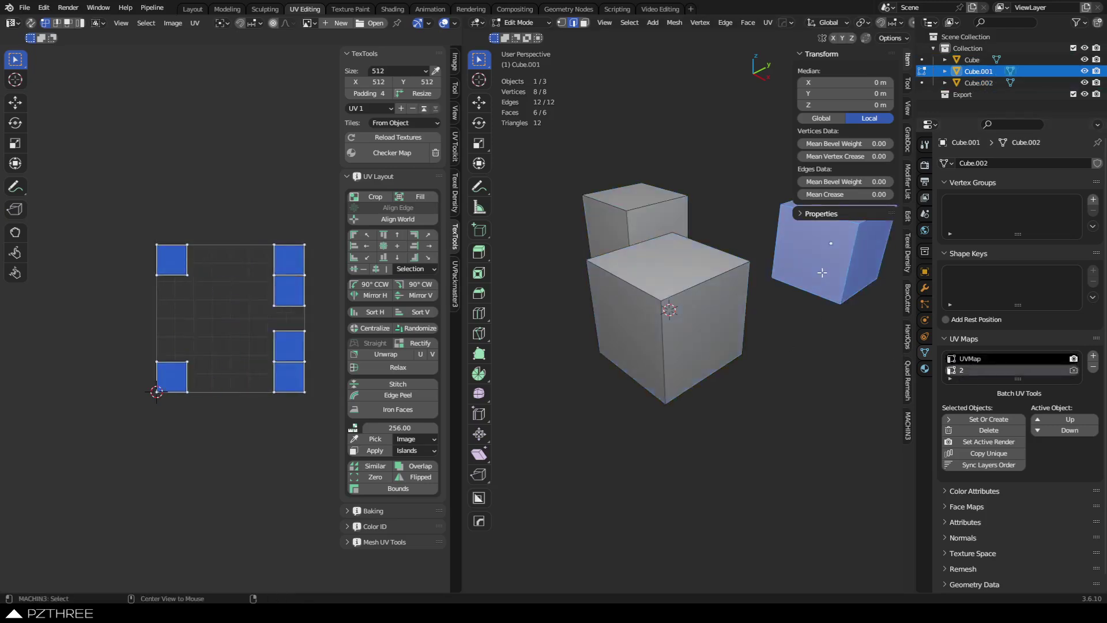
Return to Object Mode and deselect all the cubes
key("ctrl+Tab")
left_click(634, 391)
left_click(630, 439)
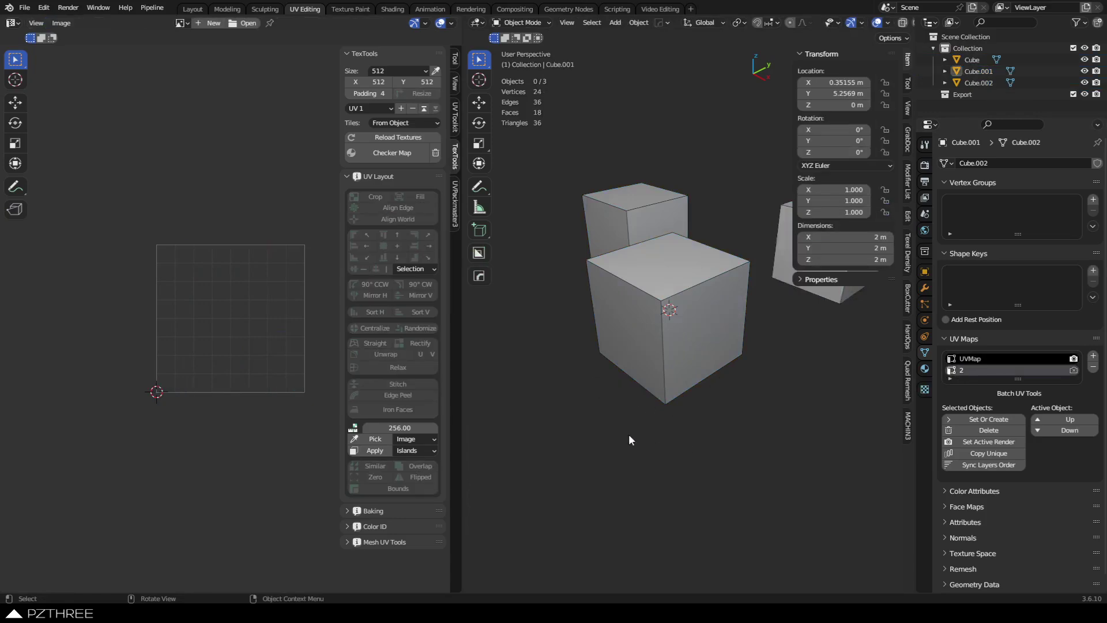